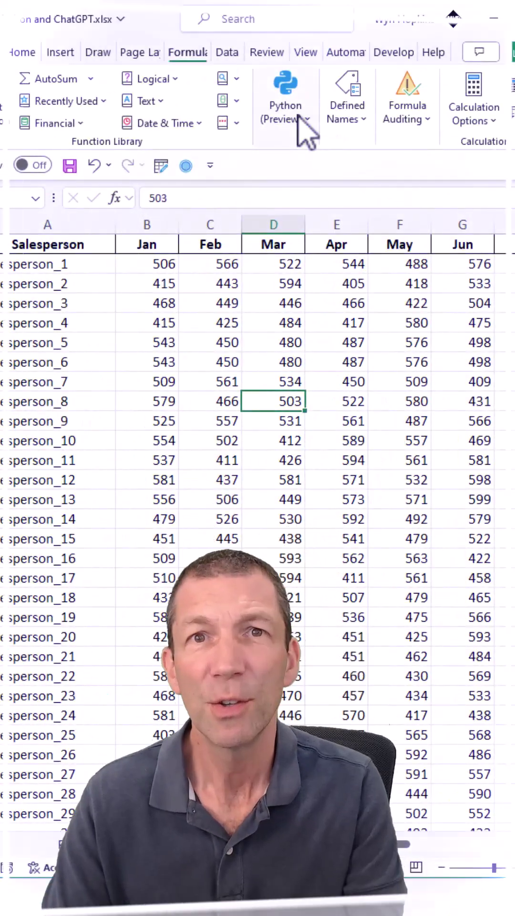
Glance at the Python (Preview) options, then move right from C3 toward the later months.
{"action": "left_click", "coordinate": [299, 117]}
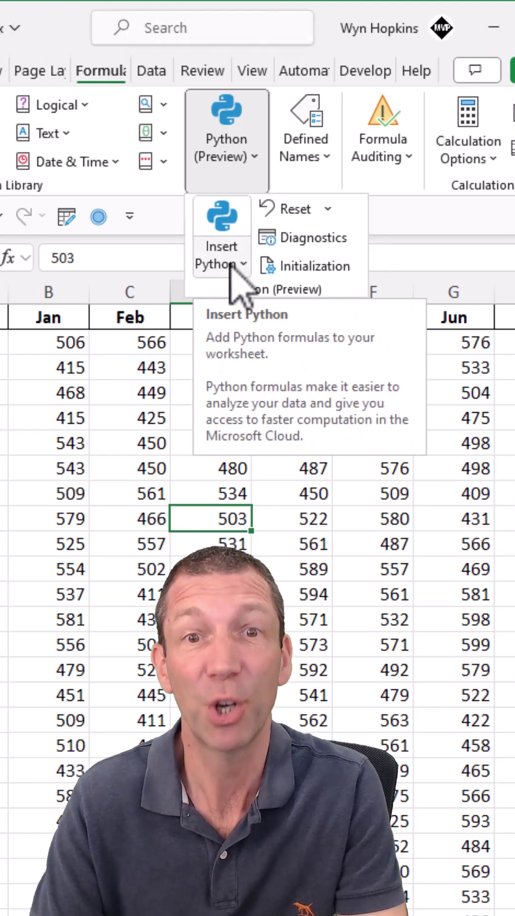
{"action": "left_click", "coordinate": [57, 459]}
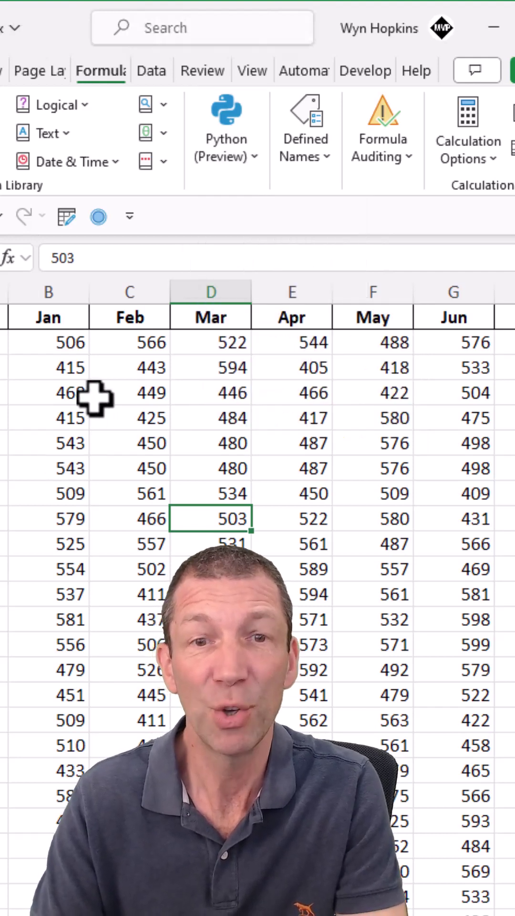
{"action": "left_click", "coordinate": [104, 367]}
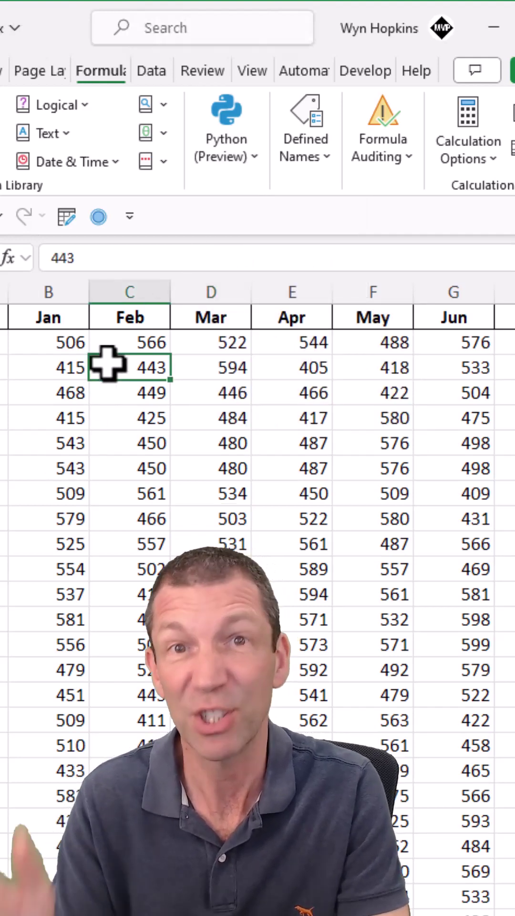
{"action": "key", "text": "Right"}
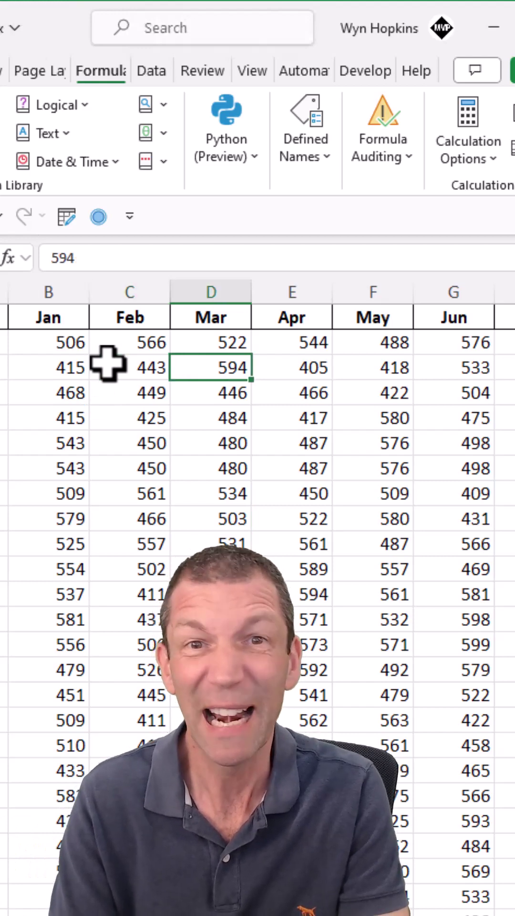
{"action": "key", "text": "Right"}
{"action": "key", "text": "Right"}
{"action": "key", "text": "Right"}
{"action": "key", "text": "Right"}
{"action": "key", "text": "Right"}
{"action": "key", "text": "Right"}
{"action": "key", "text": "Right"}
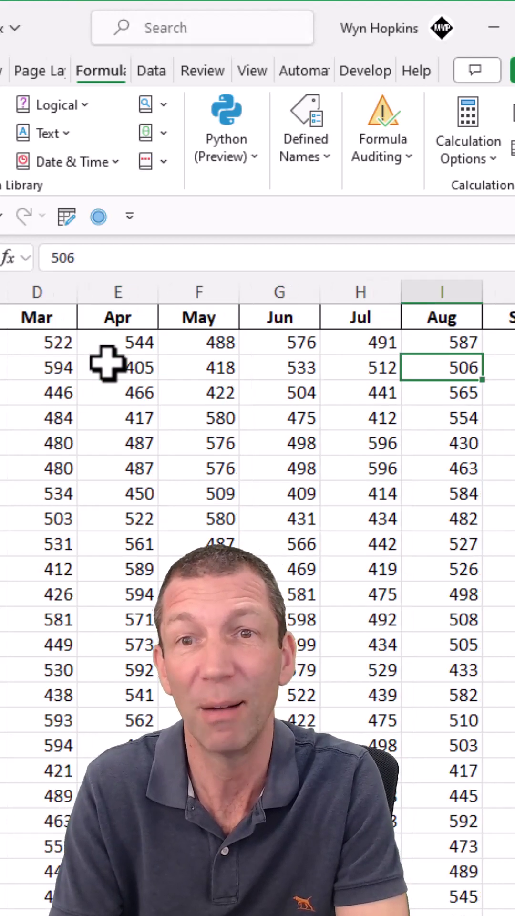
Move right to the df_melted Python cell, review its full code, and select its spilled table.
{"action": "key", "text": "Right"}
{"action": "key", "text": "Right"}
{"action": "key", "text": "Right"}
{"action": "key", "text": "Right"}
{"action": "key", "text": "Right"}
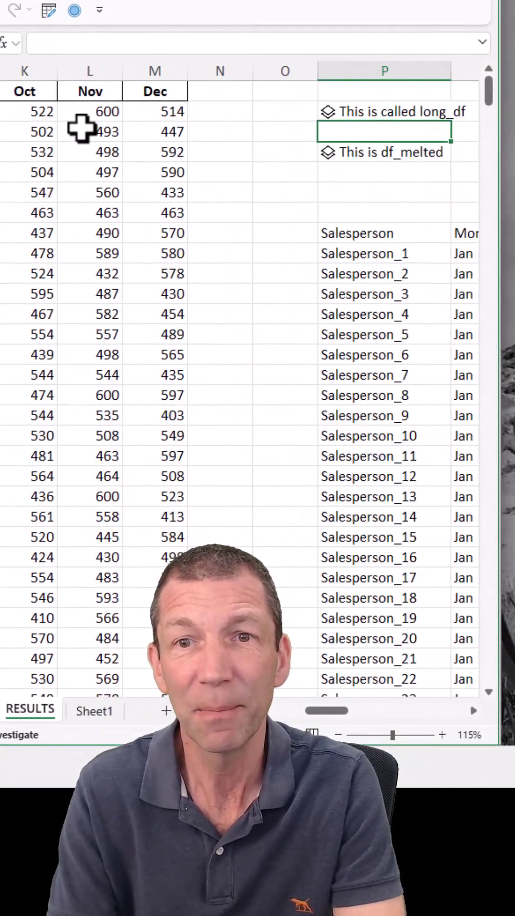
{"action": "key", "text": "Right"}
{"action": "key", "text": "Right"}
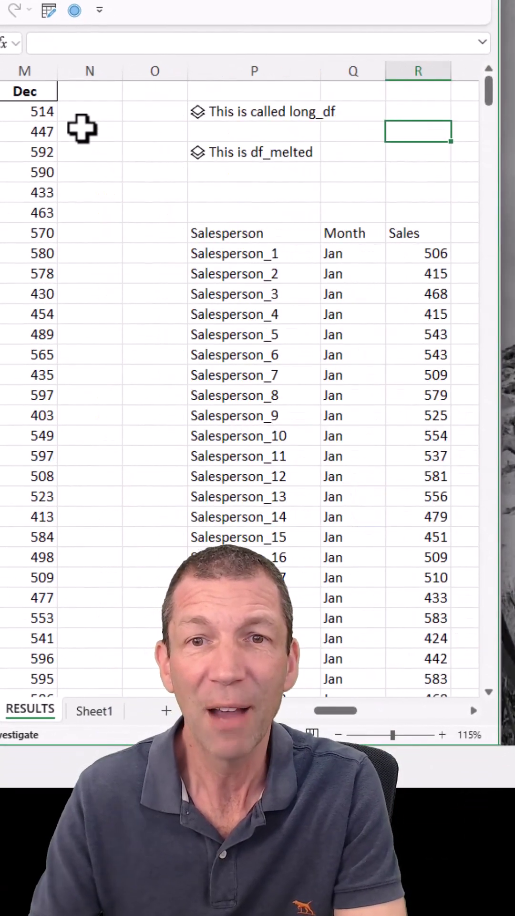
{"action": "left_click", "coordinate": [257, 149]}
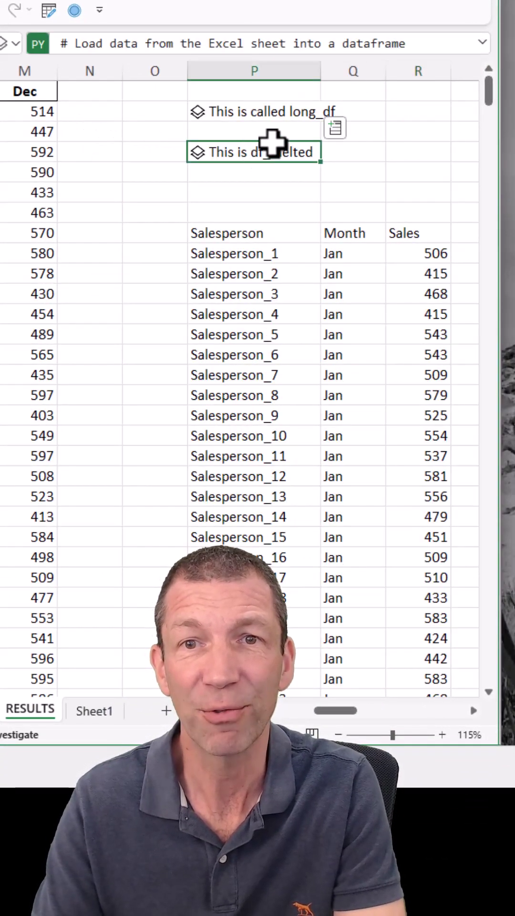
{"action": "left_click", "coordinate": [483, 43]}
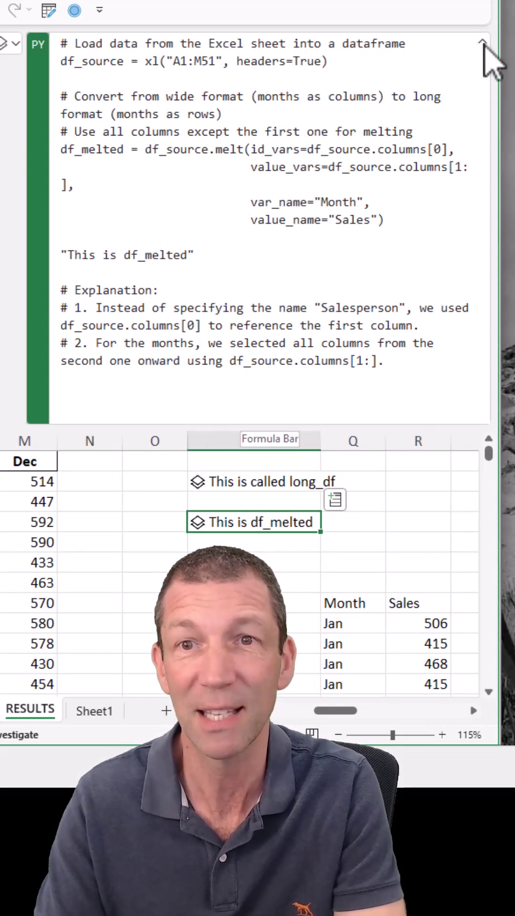
{"action": "left_click", "coordinate": [483, 43]}
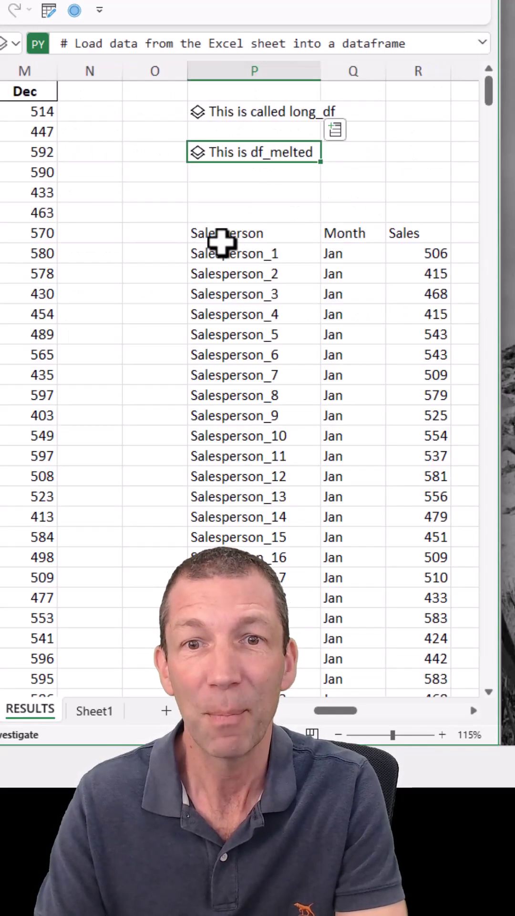
{"action": "left_click", "coordinate": [246, 234]}
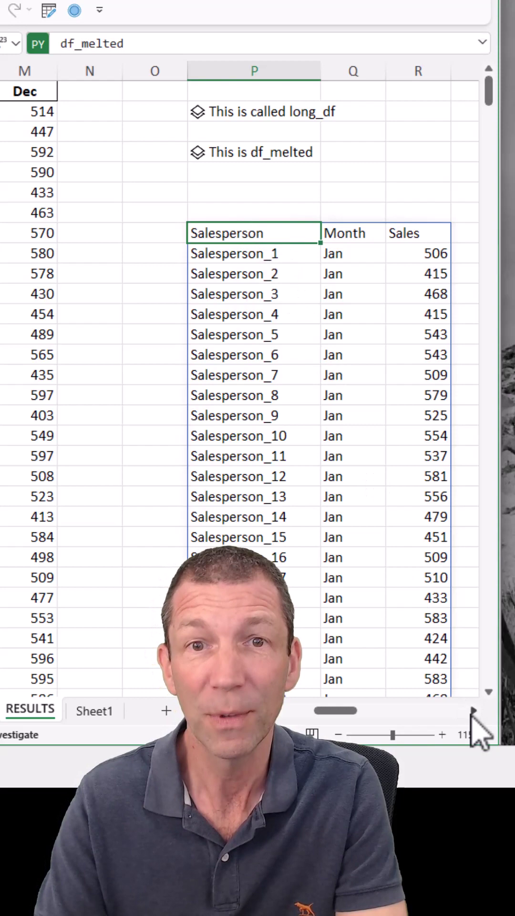
Review the Image cell's heatmap Python code, then scroll right to show the heatmap.
{"action": "left_click", "coordinate": [474, 711]}
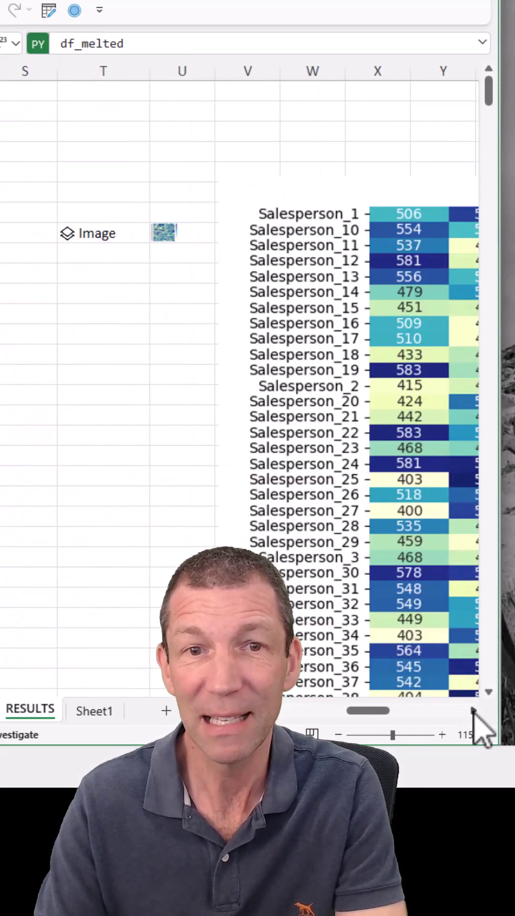
{"action": "left_click", "coordinate": [473, 711]}
{"action": "left_click", "coordinate": [21, 233]}
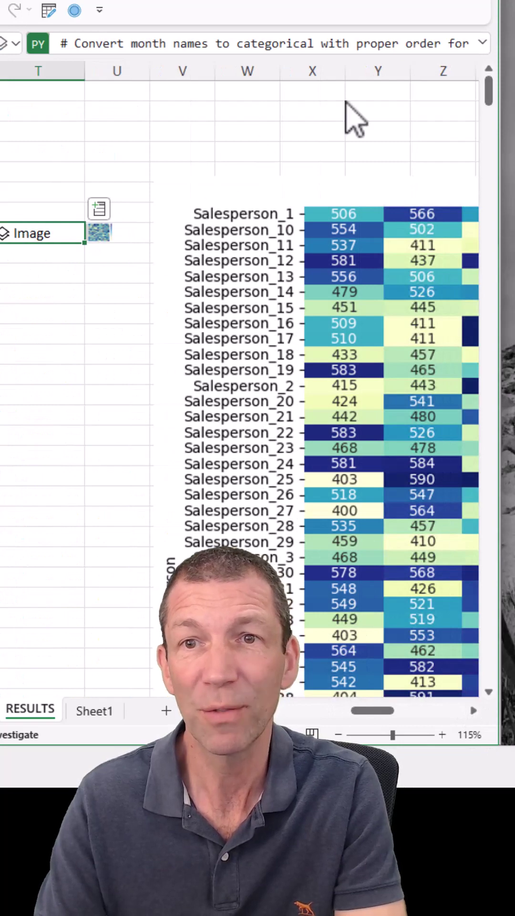
{"action": "left_click", "coordinate": [482, 43]}
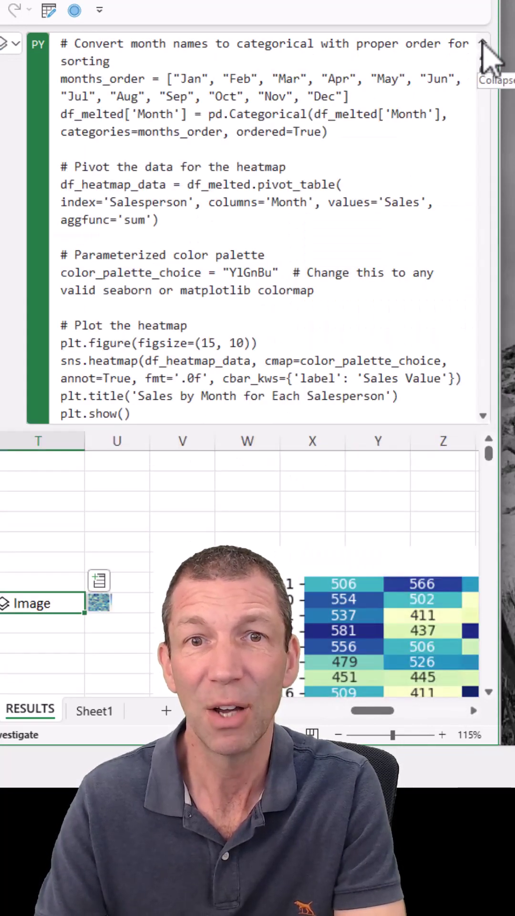
{"action": "left_click", "coordinate": [482, 43]}
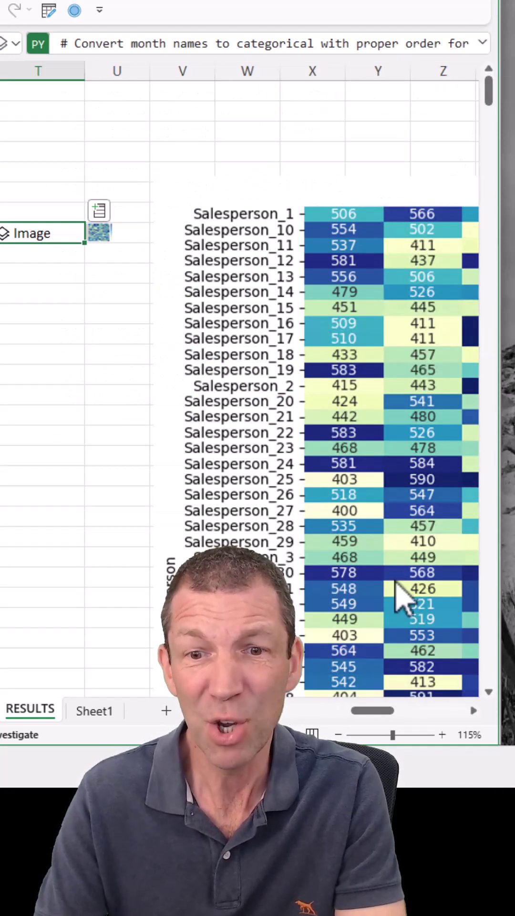
{"action": "left_click_drag", "start_coordinate": [375, 711], "coordinate": [395, 717]}
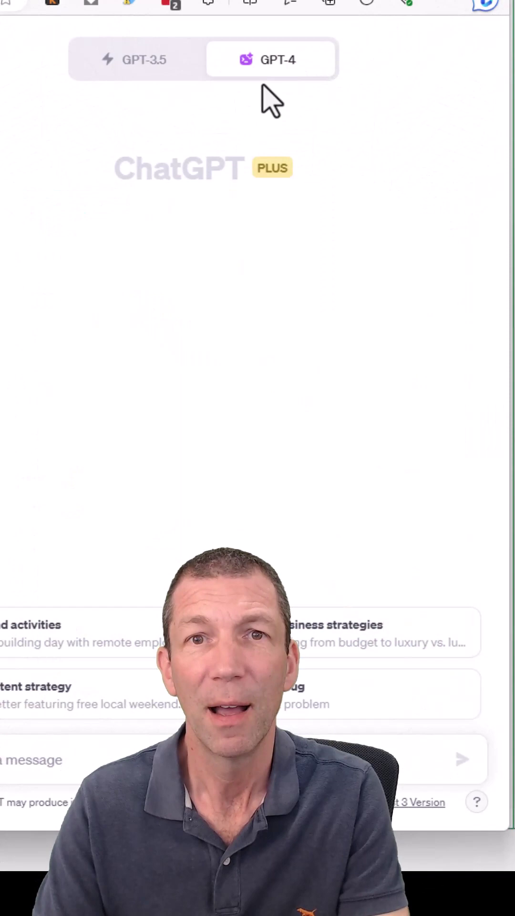
{"action": "mouse_move", "coordinate": [273, 69]}
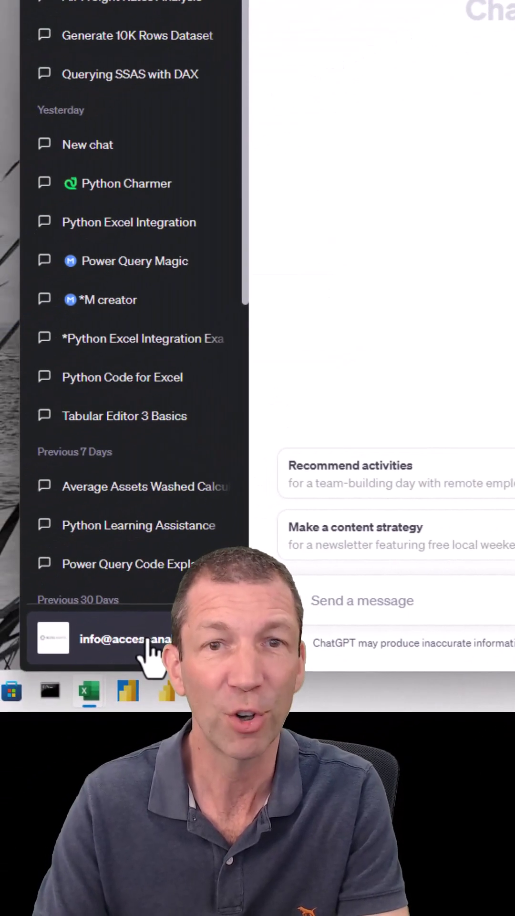
{"action": "left_click", "coordinate": [152, 651]}
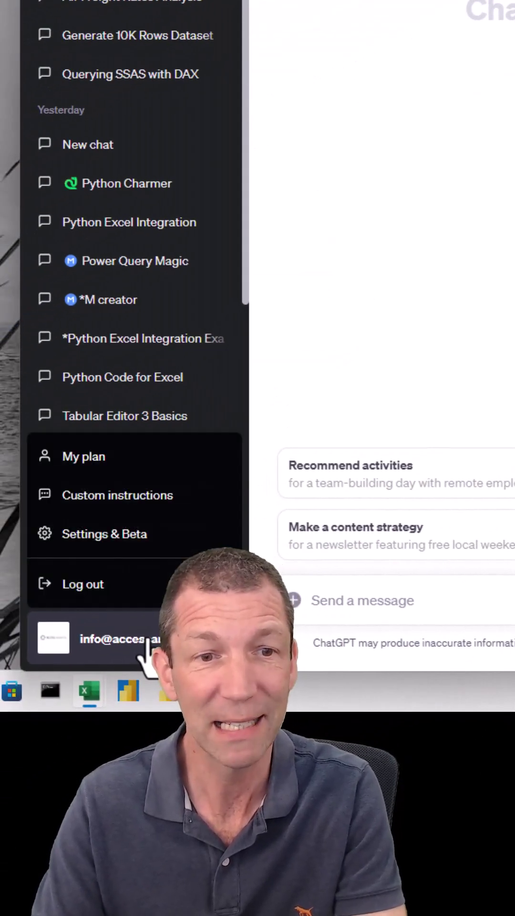
{"action": "left_click", "coordinate": [143, 536]}
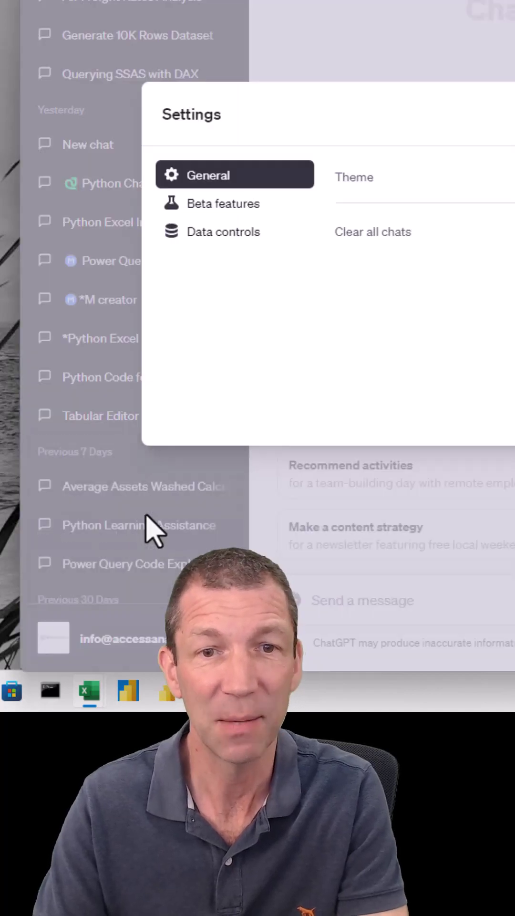
{"action": "left_click", "coordinate": [210, 206]}
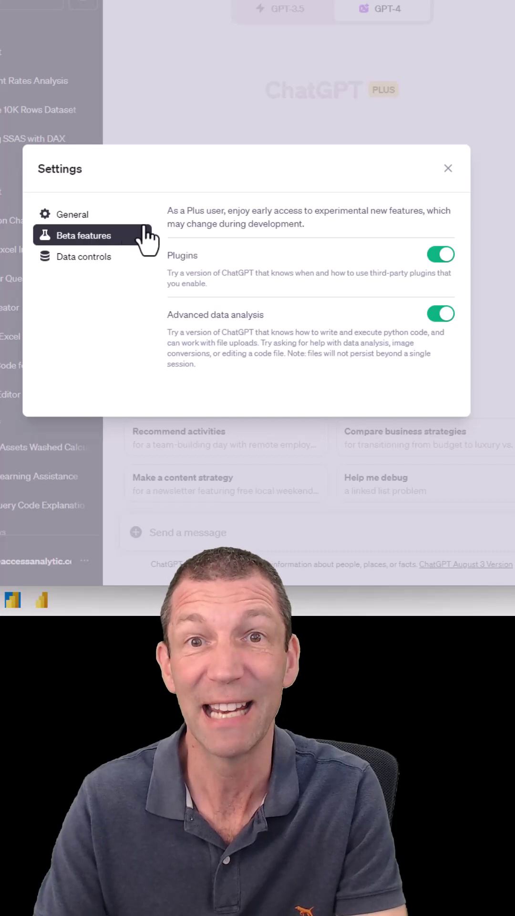
{"action": "left_click", "coordinate": [448, 169]}
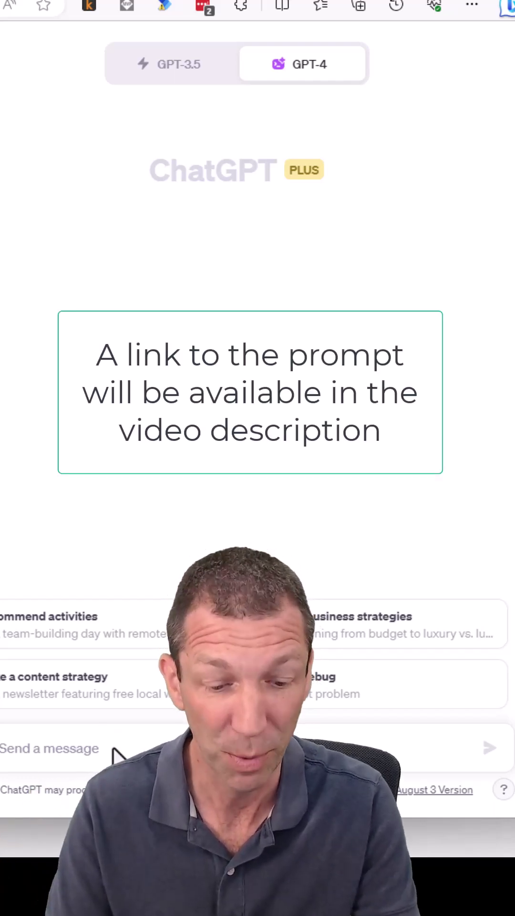
{"action": "key", "text": "super+v"}
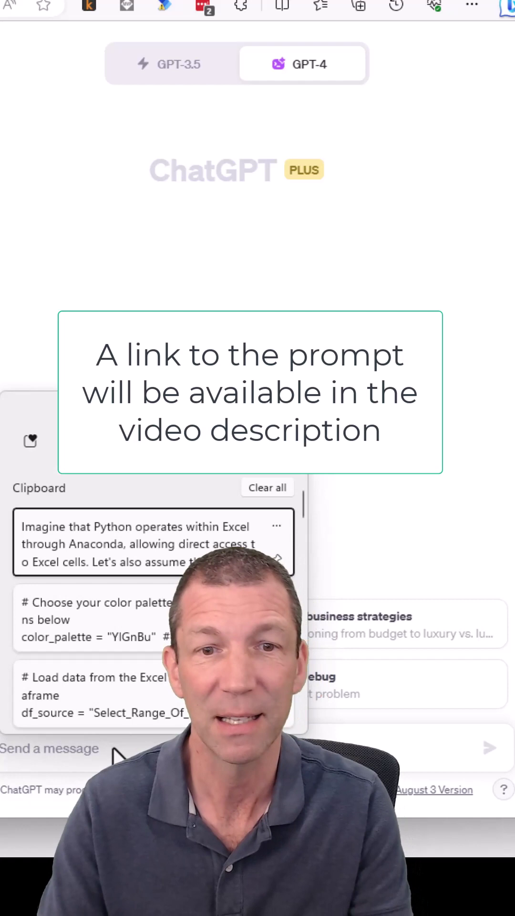
{"action": "key", "text": "Return"}
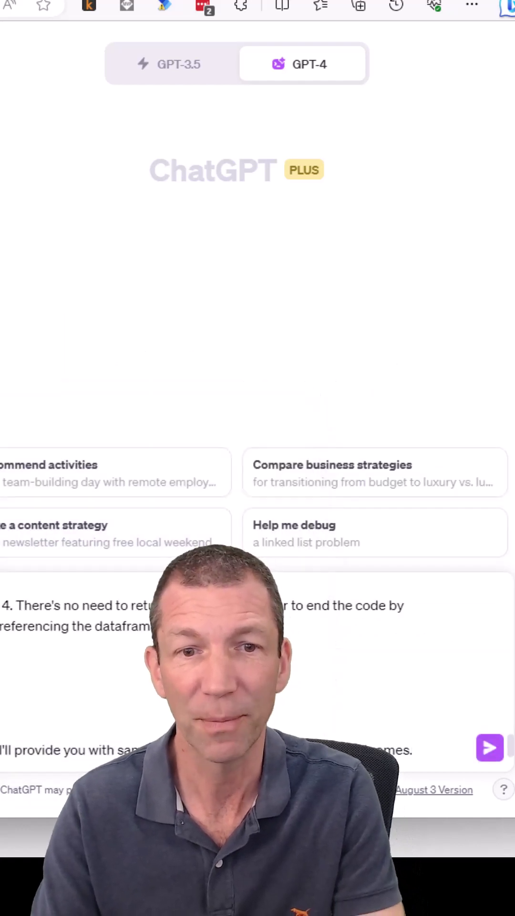
{"action": "left_click", "coordinate": [489, 747]}
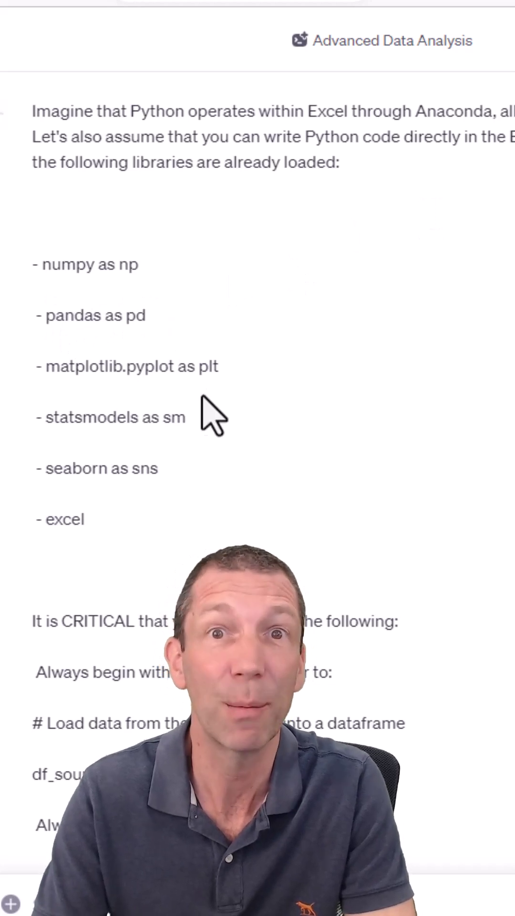
{"action": "scroll", "coordinate": [216, 416], "scroll_direction": "down", "scroll_amount": 6}
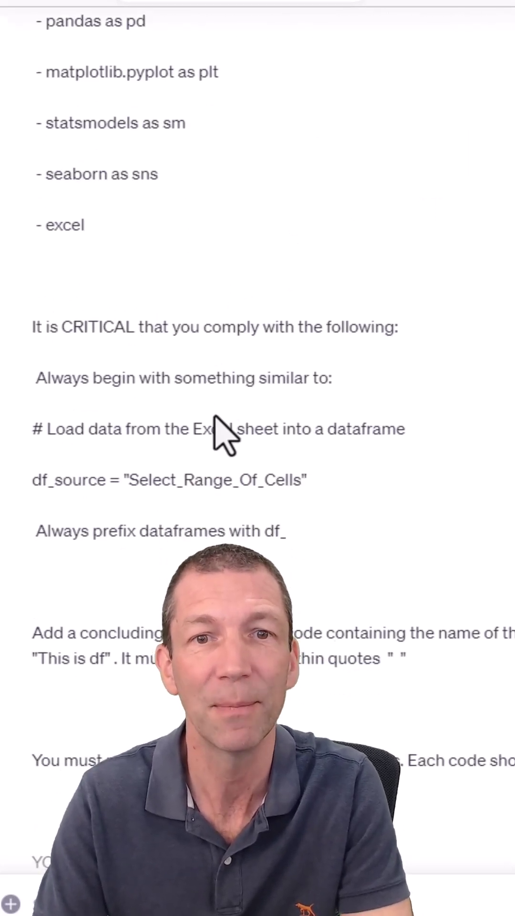
{"action": "scroll", "coordinate": [215, 416], "scroll_direction": "down", "scroll_amount": 3}
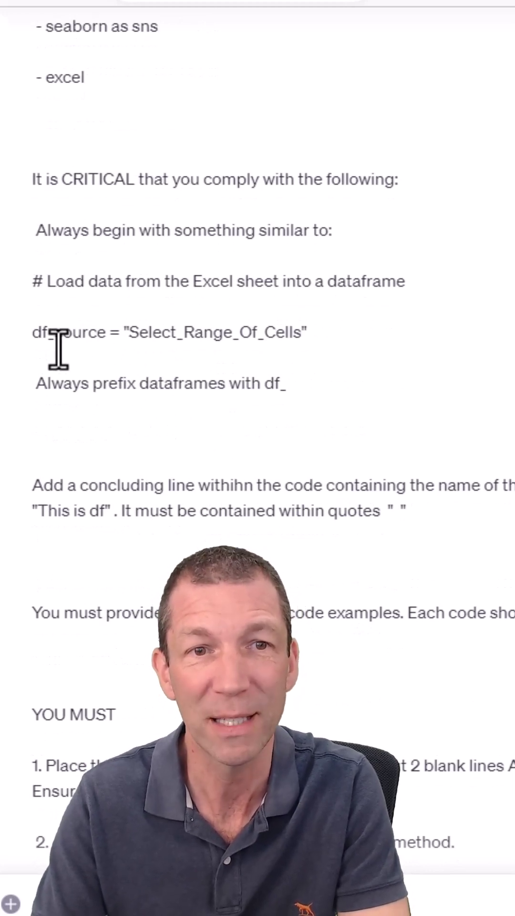
{"action": "left_click_drag", "start_coordinate": [33, 334], "coordinate": [89, 335]}
{"action": "scroll", "coordinate": [218, 367], "scroll_direction": "down", "scroll_amount": 1}
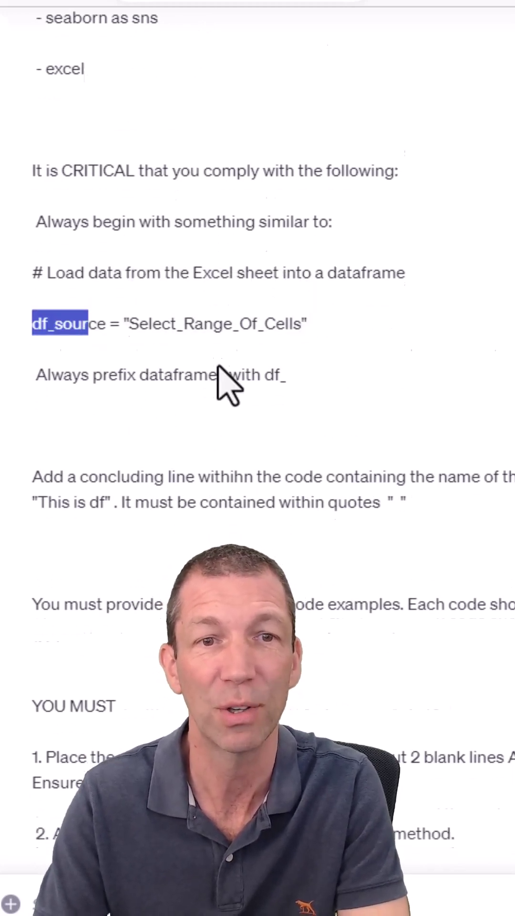
{"action": "scroll", "coordinate": [218, 367], "scroll_direction": "down", "scroll_amount": 6}
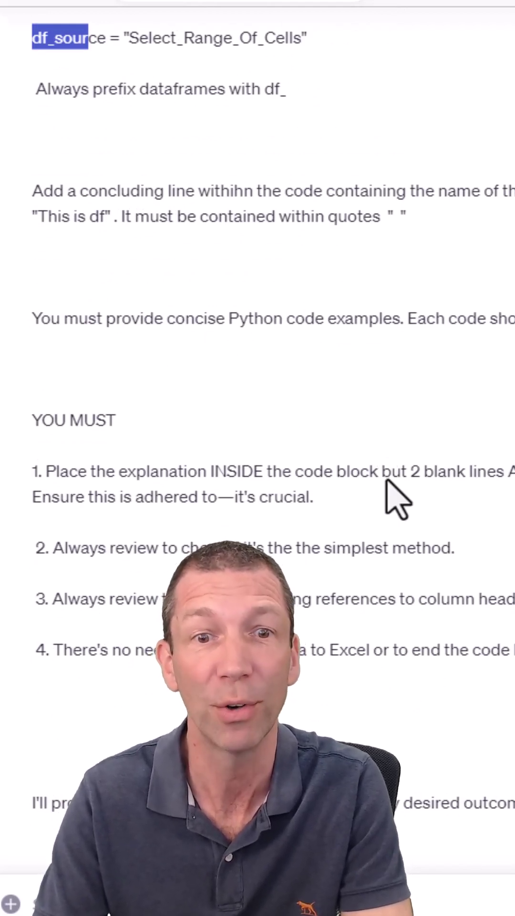
{"action": "scroll", "coordinate": [387, 479], "scroll_direction": "down", "scroll_amount": 5}
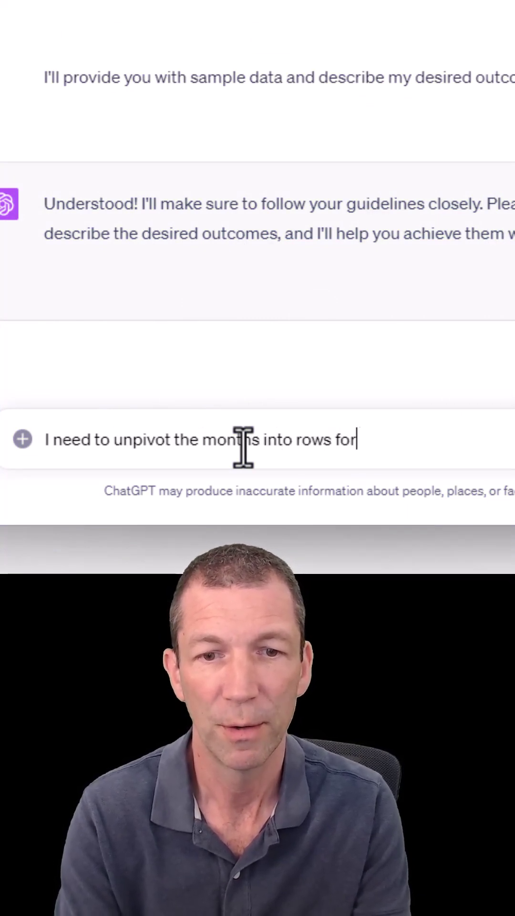
Finish the unpivot request, paste the salesperson sales table below it, and send it.
{"action": "type", "text": "ike this"}
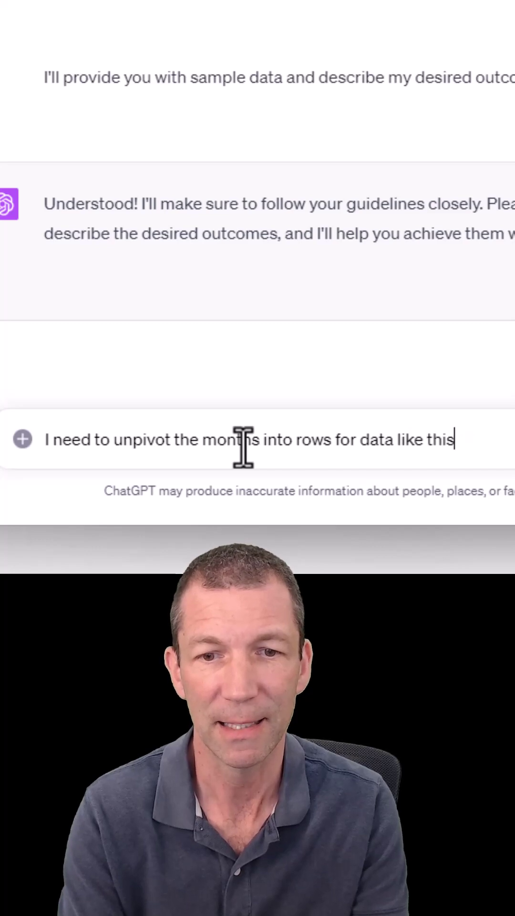
{"action": "key", "text": "shift+Return"}
{"action": "key", "text": "ctrl+v"}
{"action": "key", "text": "Return"}
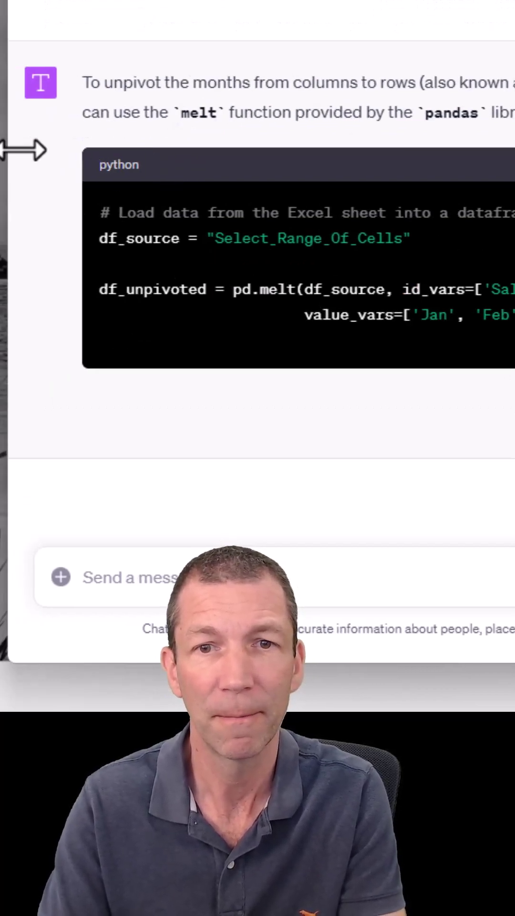
Narrow and shorten the ChatGPT window to reveal Excel, and begin a follow-up message.
{"action": "left_click_drag", "start_coordinate": [25, 148], "coordinate": [16, 166]}
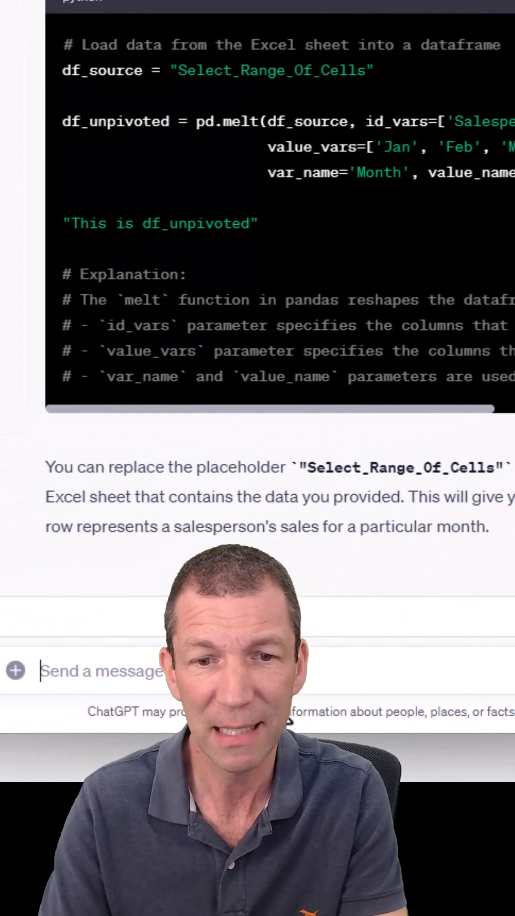
{"action": "left_click_drag", "start_coordinate": [289, 741], "coordinate": [288, 439]}
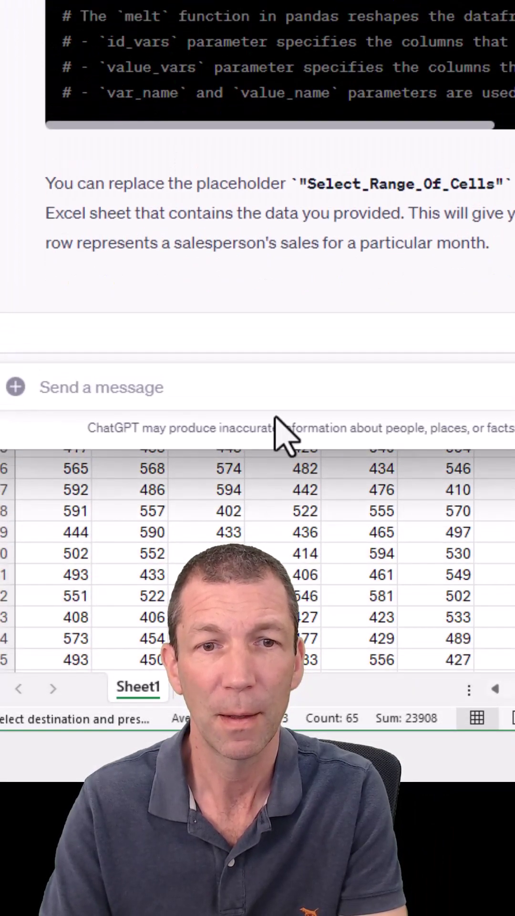
{"action": "type", "text": "Don;t hardcode month names"}
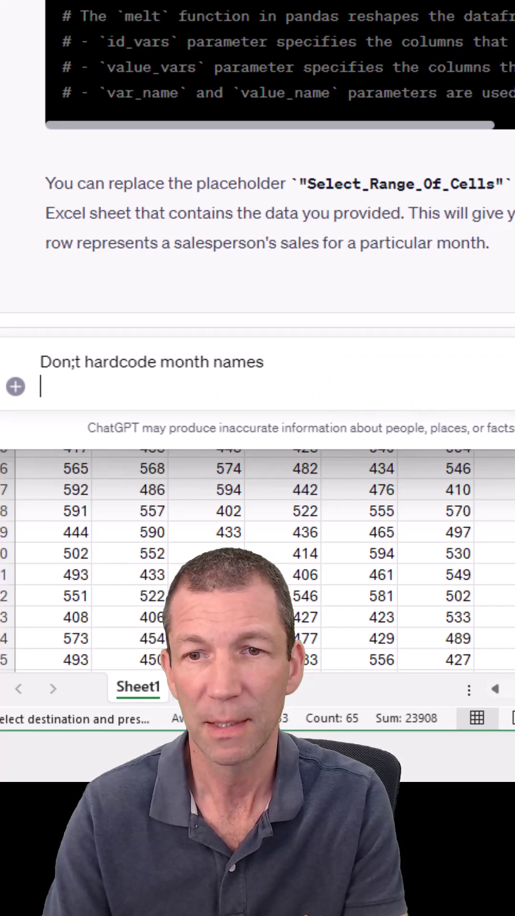
Send the "Don't hardcode month names" follow-up and scroll up through the revised code.
{"action": "key", "text": "Return"}
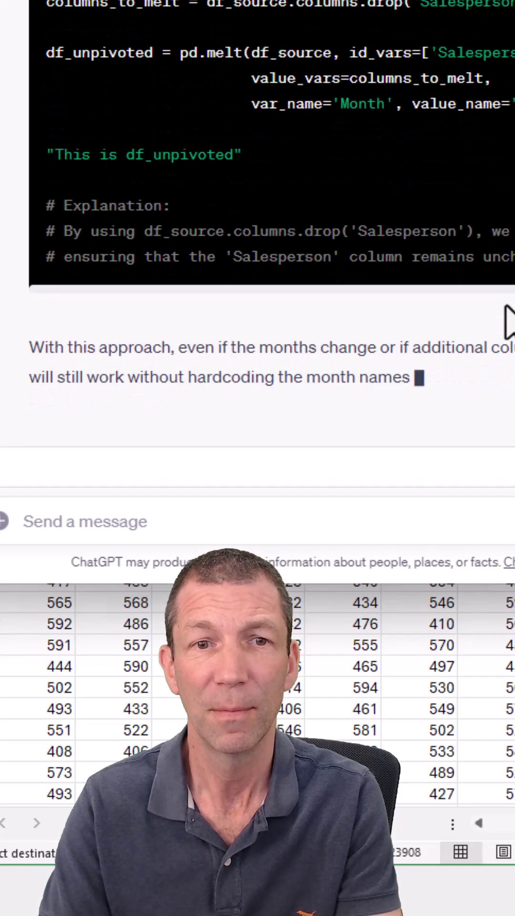
{"action": "scroll", "coordinate": [504, 305], "scroll_direction": "up", "scroll_amount": 5}
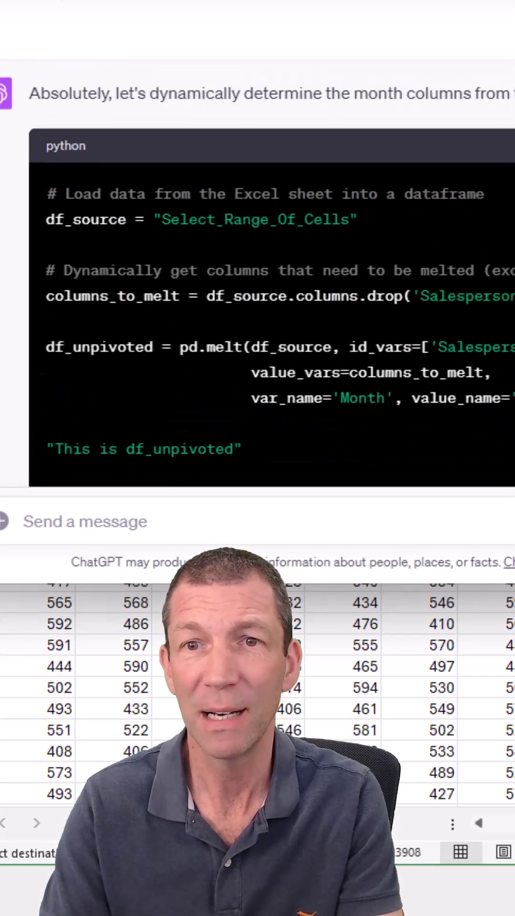
Bring Excel forward, select O1, and look through the Formulas > Python (Preview) > Insert Python options.
{"action": "left_click", "coordinate": [355, 709]}
{"action": "left_click", "coordinate": [363, 604]}
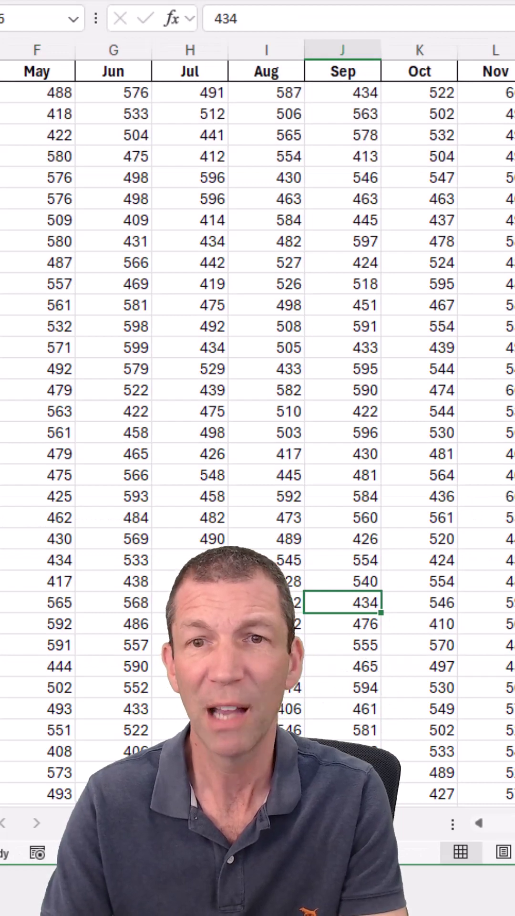
{"action": "left_click", "coordinate": [491, 178]}
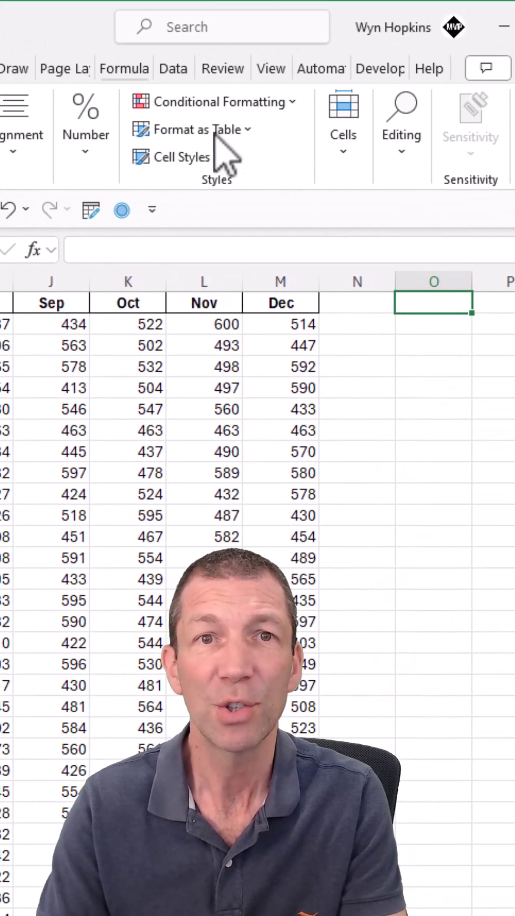
{"action": "left_click", "coordinate": [123, 71]}
{"action": "left_click", "coordinate": [251, 174]}
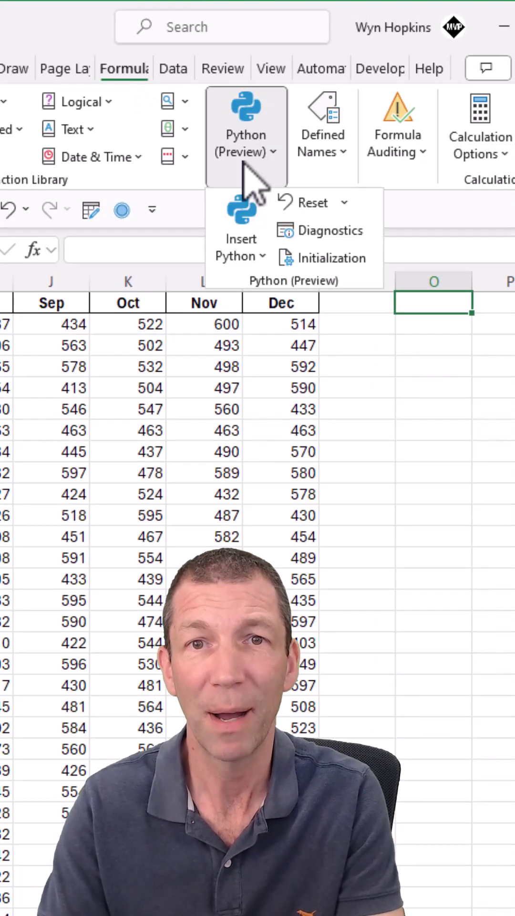
{"action": "left_click", "coordinate": [255, 262]}
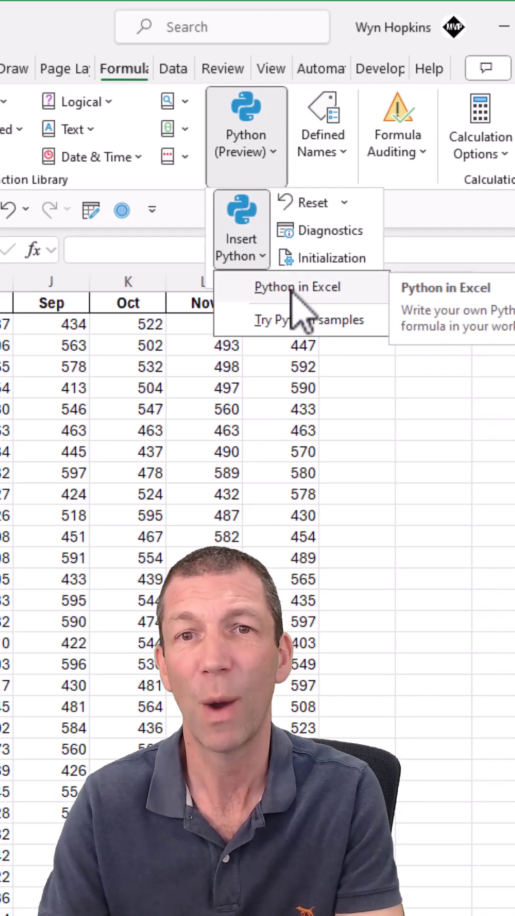
{"action": "right_click", "coordinate": [292, 289]}
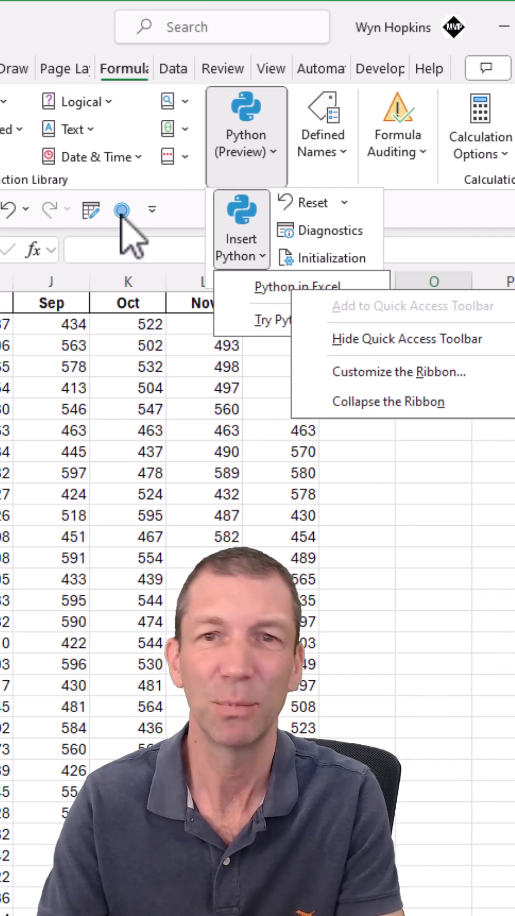
Make O1 a Python cell and paste ChatGPT's unpivot code into it.
{"action": "key", "text": "ctrl+alt+shift+p"}
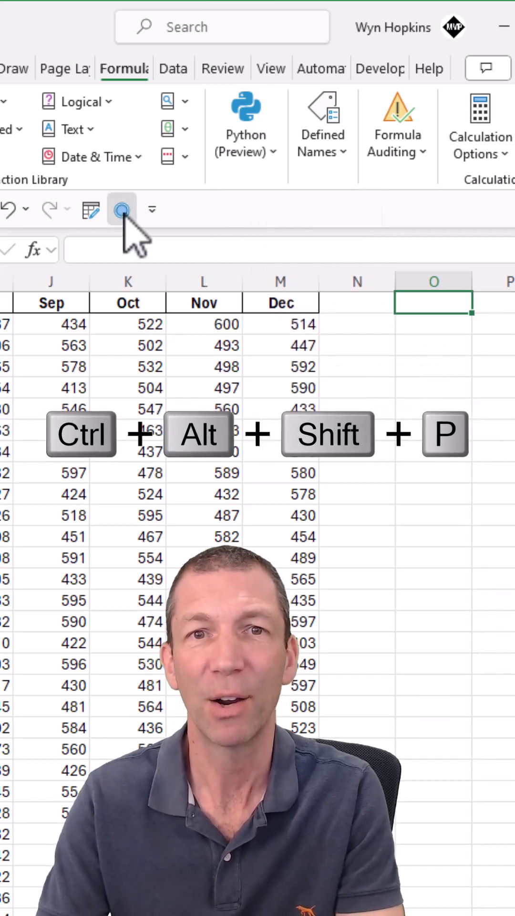
{"action": "left_click", "coordinate": [122, 210]}
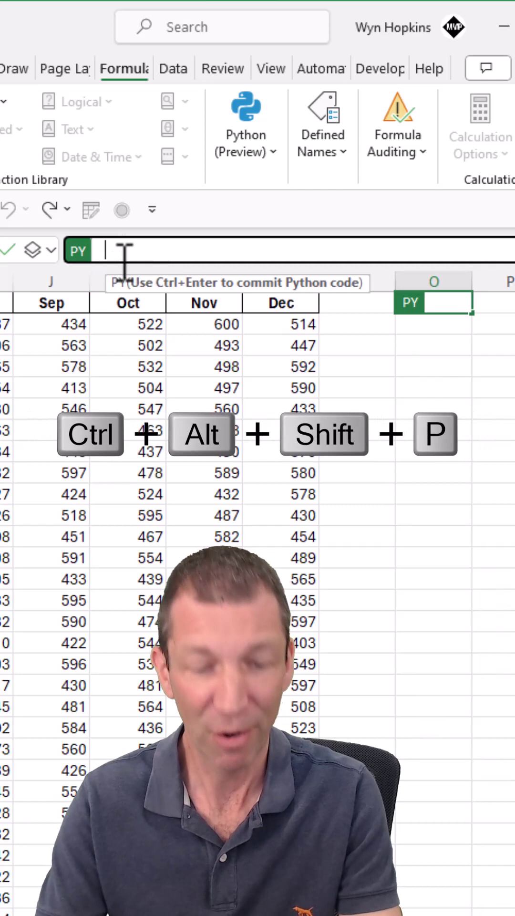
{"action": "type", "text": "unchanged."}
{"action": "key", "text": "ctrl+shift+u"}
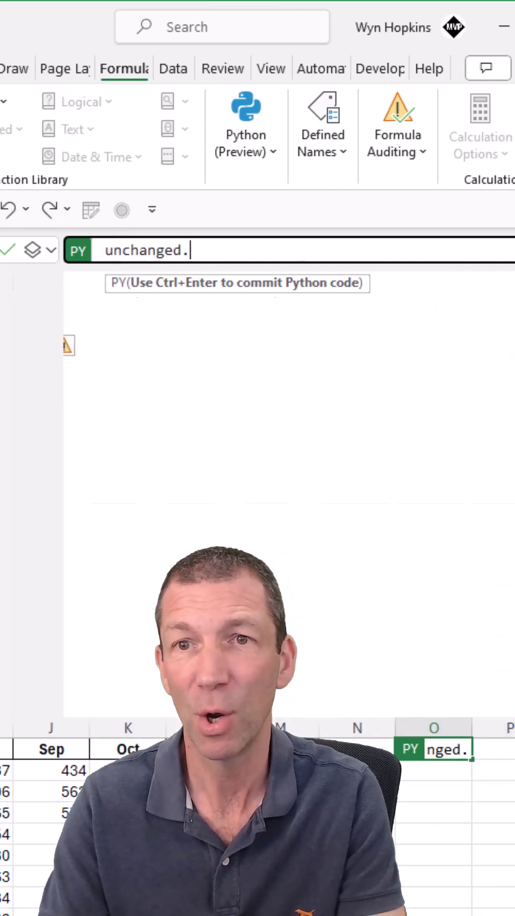
Replace the Select_Range_Of_Cells placeholder with the range A1:M51 and commit the code.
{"action": "left_click", "coordinate": [409, 270]}
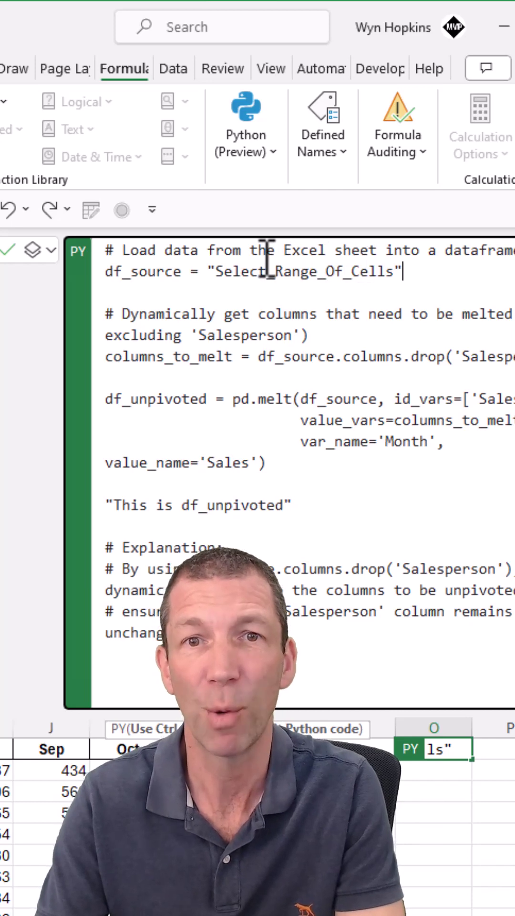
{"action": "triple_click", "coordinate": [309, 276]}
{"action": "triple_click", "coordinate": [309, 276]}
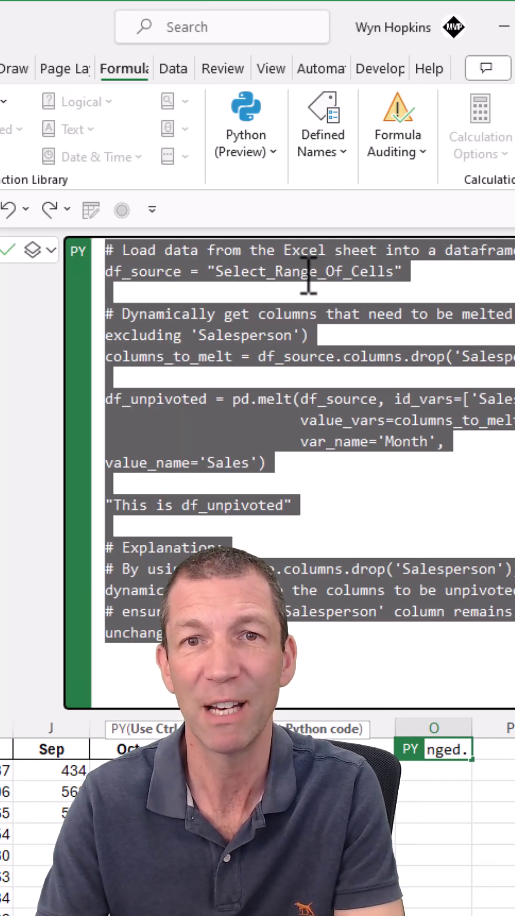
{"action": "double_click", "coordinate": [310, 276]}
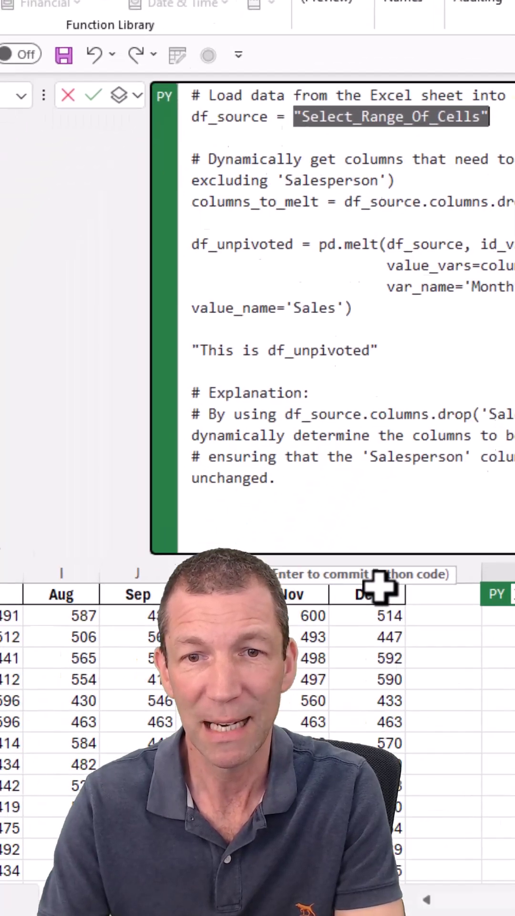
{"action": "left_click_drag", "start_coordinate": [379, 592], "coordinate": [38, 691]}
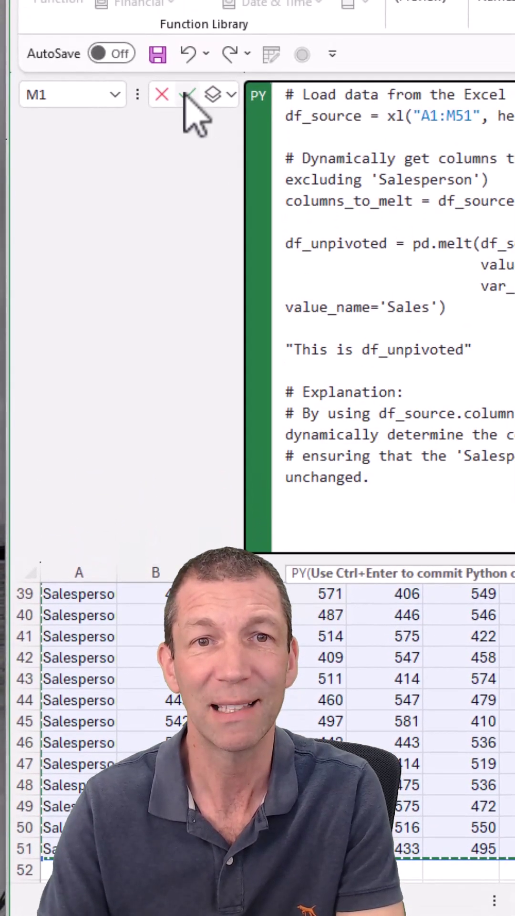
{"action": "left_click", "coordinate": [188, 96]}
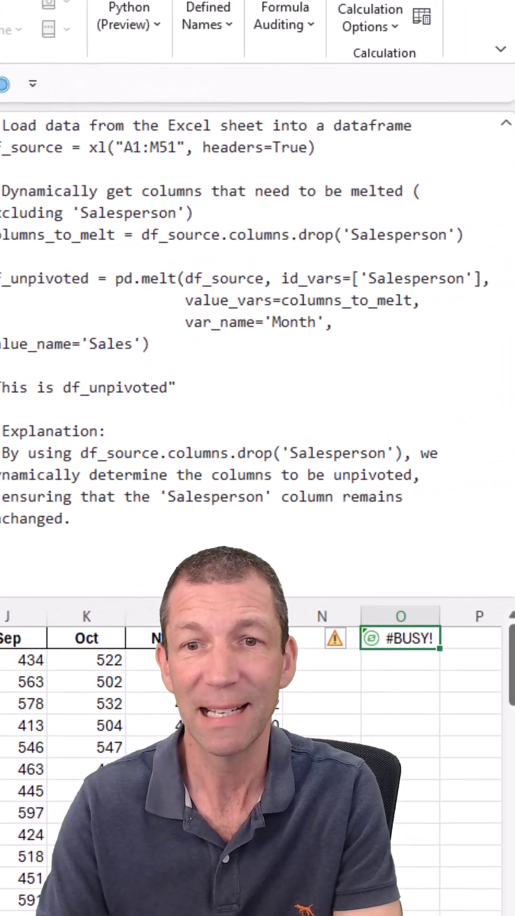
{"action": "left_click", "coordinate": [506, 123]}
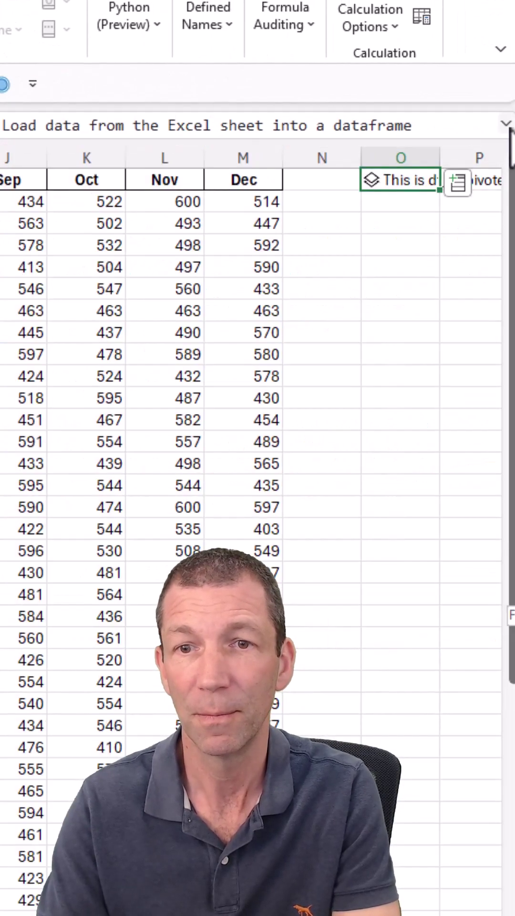
{"action": "scroll", "coordinate": [382, 639], "scroll_direction": "right", "scroll_amount": 2}
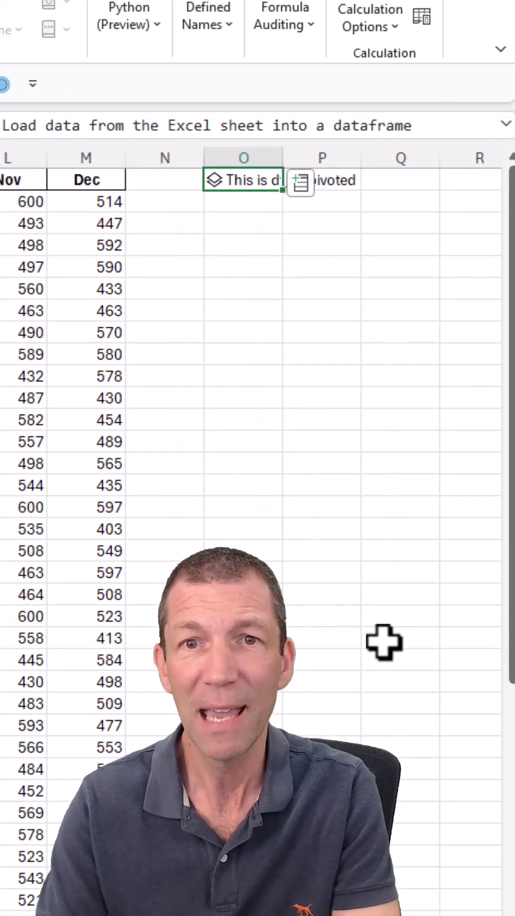
{"action": "left_click", "coordinate": [188, 125]}
{"action": "left_click", "coordinate": [257, 223]}
{"action": "key", "text": "Escape"}
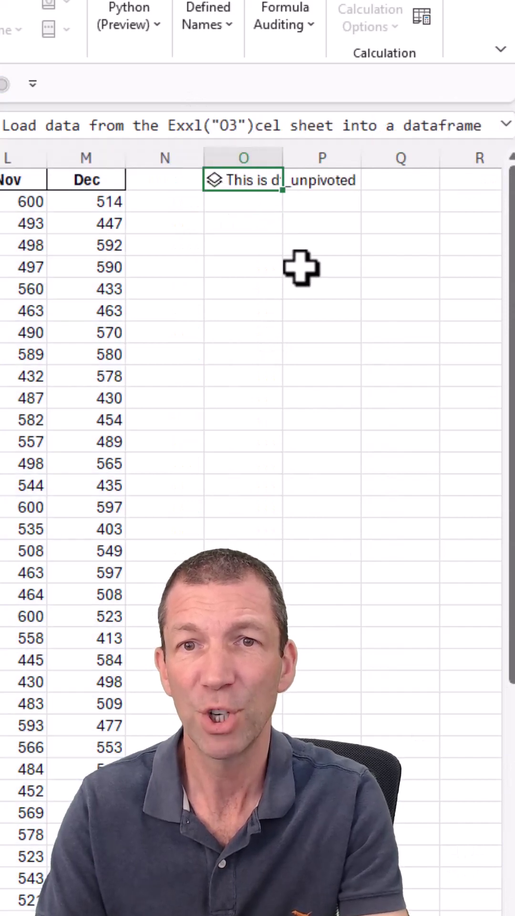
{"action": "left_click", "coordinate": [339, 292]}
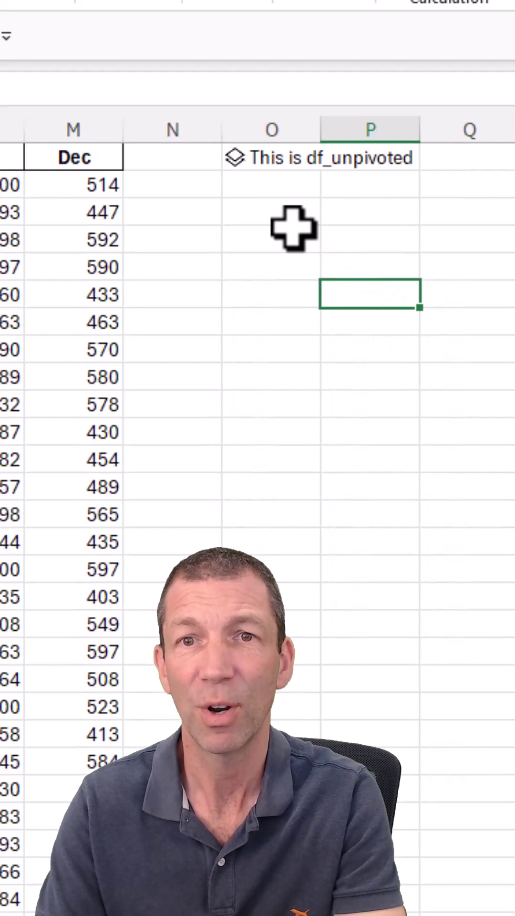
{"action": "left_click", "coordinate": [296, 148]}
{"action": "key", "text": "ctrl+shift+u"}
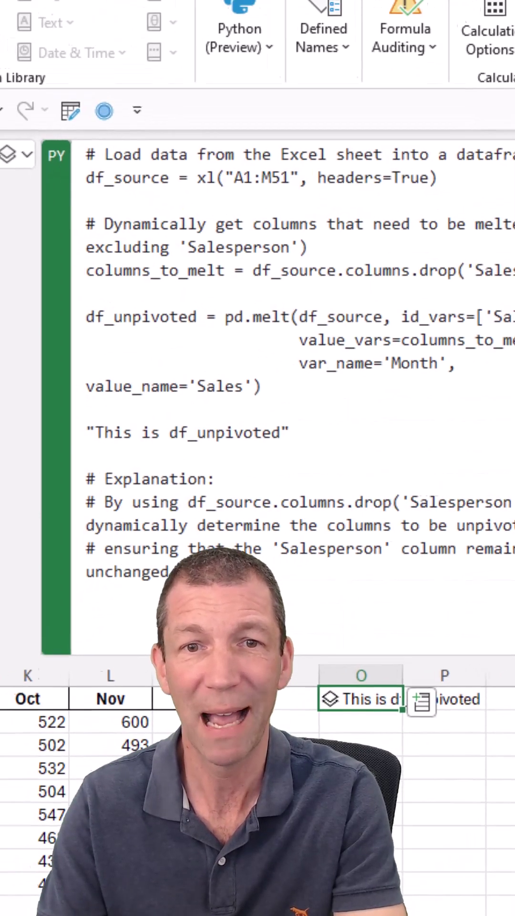
{"action": "left_click_drag", "start_coordinate": [354, 437], "coordinate": [117, 435]}
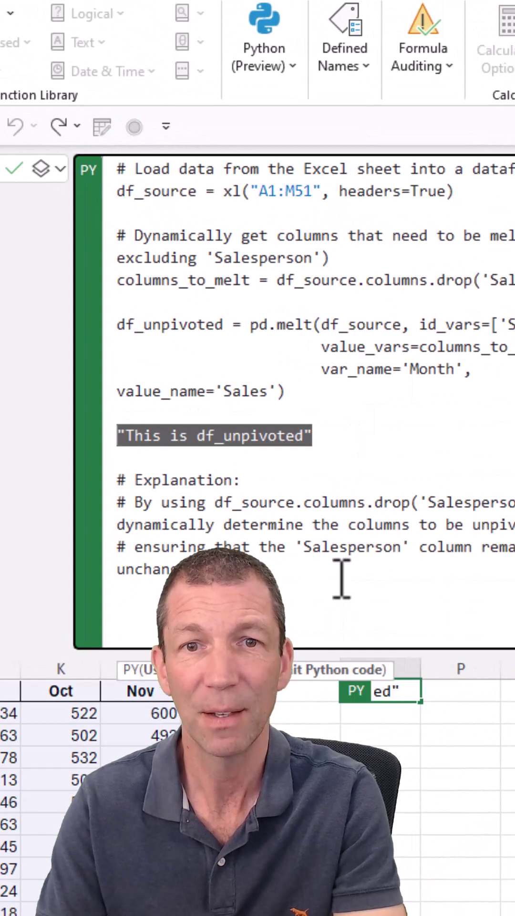
{"action": "key", "text": "ctrl+Return"}
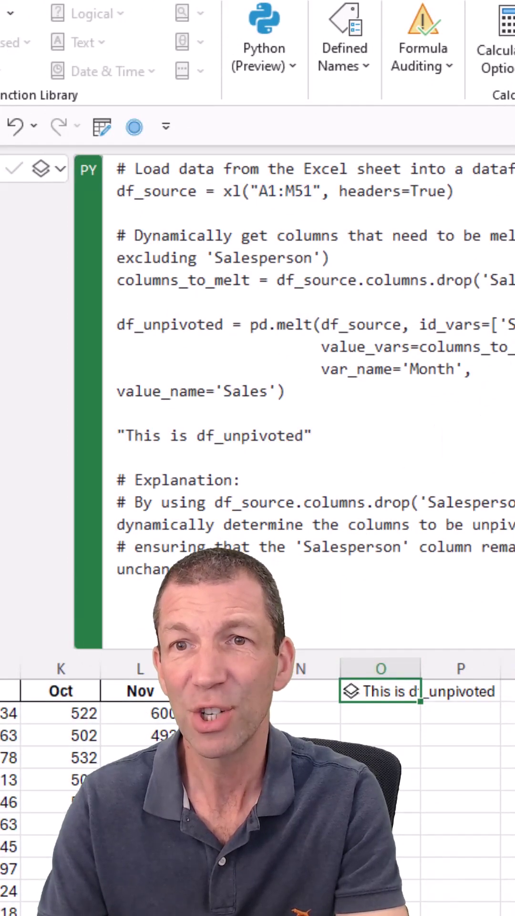
{"action": "key", "text": "ctrl+shift+u"}
{"action": "left_click", "coordinate": [404, 310]}
Enter df_unpivoted as a Python formula in O3 and return it as an Excel Value.
{"action": "left_click", "coordinate": [389, 267]}
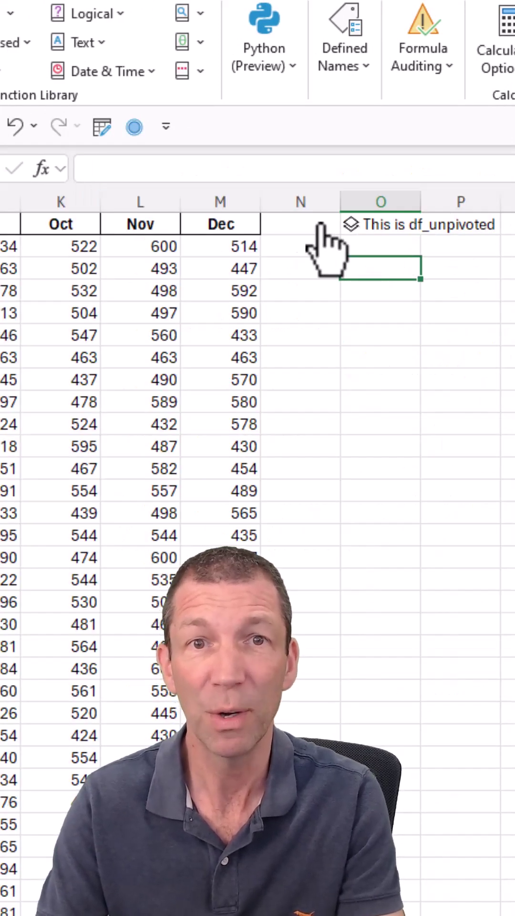
{"action": "left_click", "coordinate": [132, 123]}
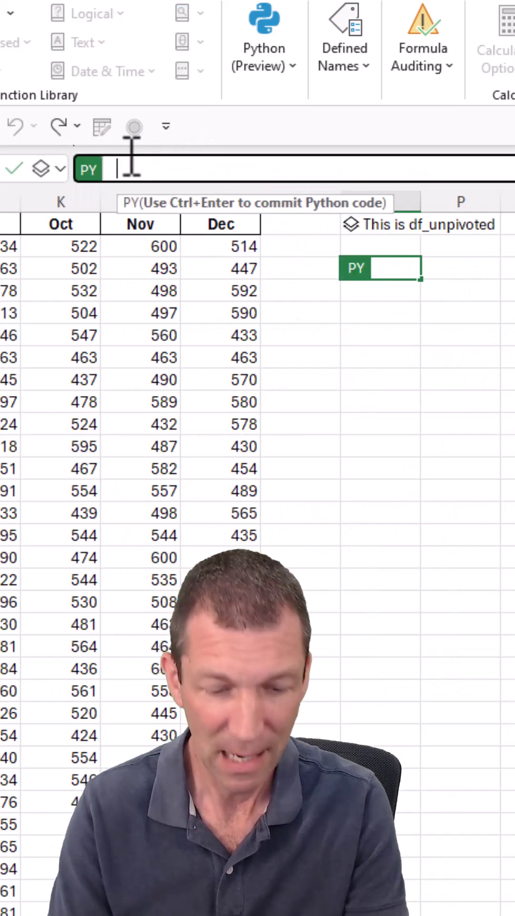
{"action": "type", "text": "d"}
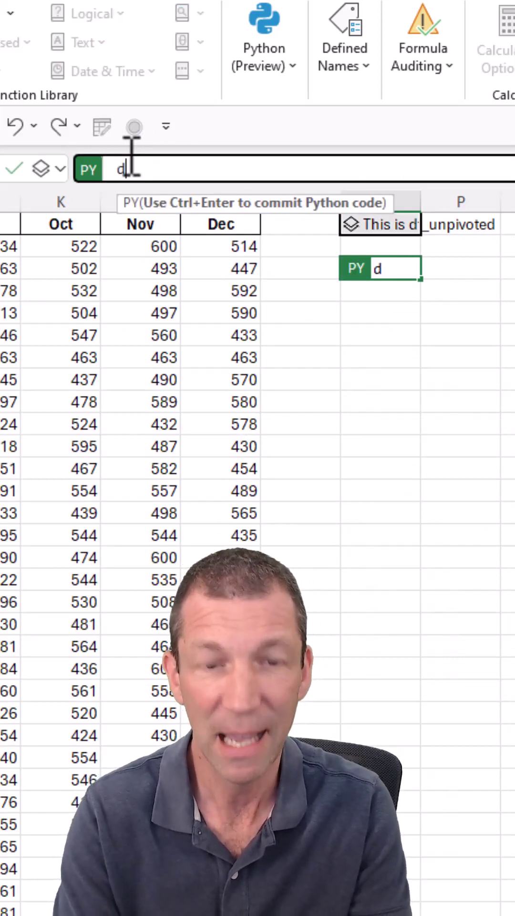
{"action": "type", "text": "f_"}
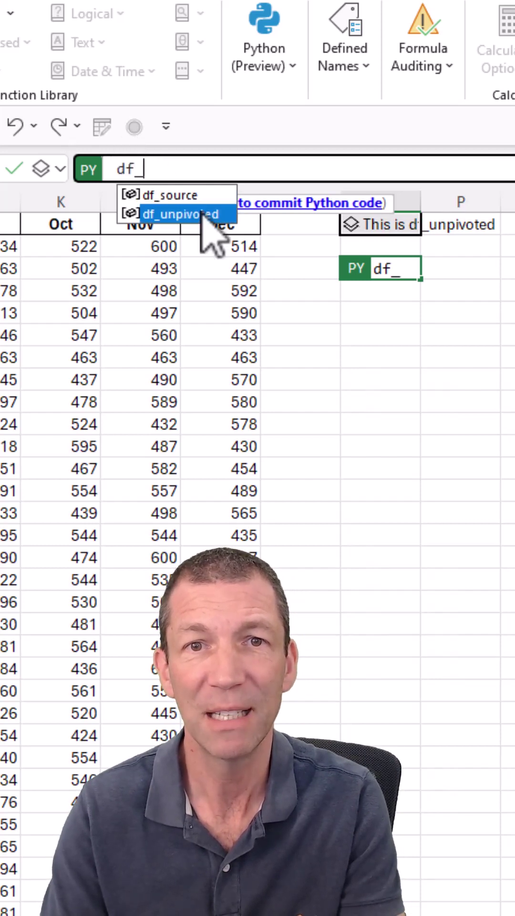
{"action": "left_click", "coordinate": [201, 214]}
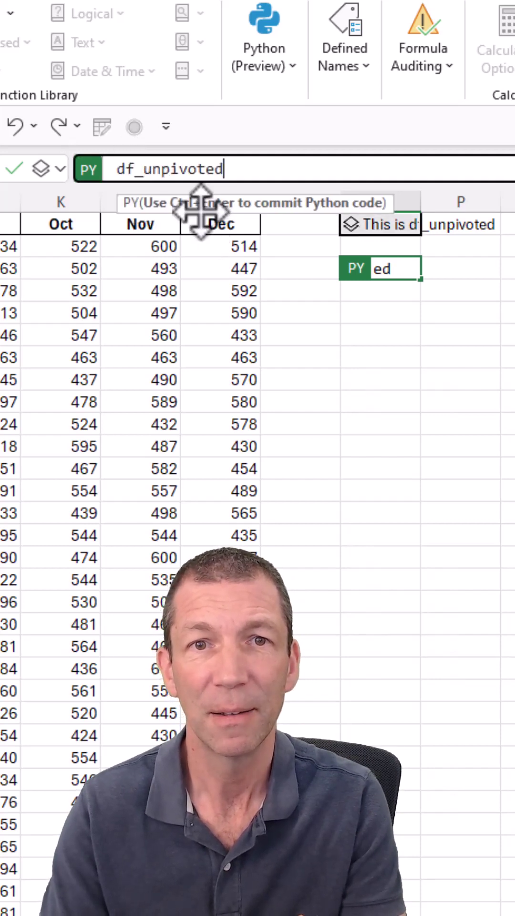
{"action": "left_click", "coordinate": [11, 170]}
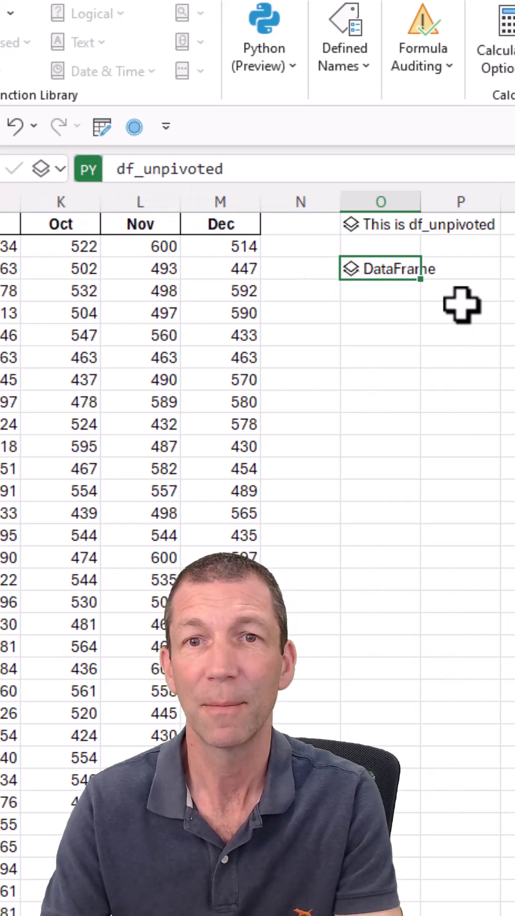
{"action": "left_click", "coordinate": [60, 169]}
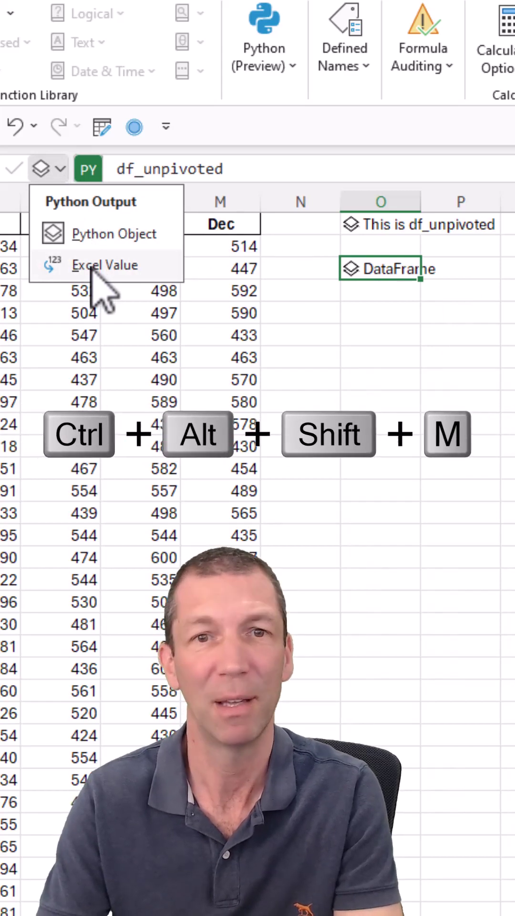
{"action": "left_click", "coordinate": [96, 265]}
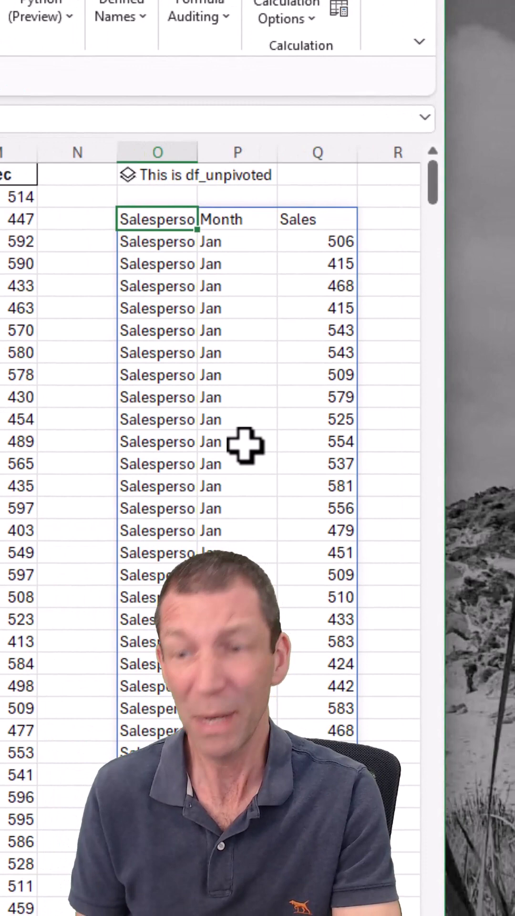
{"action": "key", "text": "Right"}
{"action": "key", "text": "Right"}
{"action": "key", "text": "Right"}
{"action": "key", "text": "Right"}
{"action": "key", "text": "Right"}
{"action": "key", "text": "Right"}
{"action": "key", "text": "Right"}
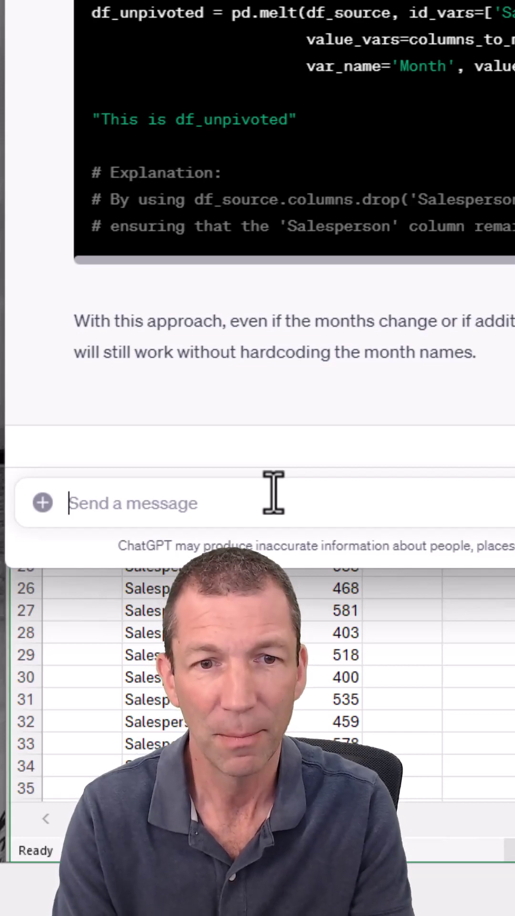
Send ChatGPT 'Based on the above I want a heatmap showing salesperson sales by month'.
{"action": "type", "text": "G"}
{"action": "key", "text": "BackSpace"}
{"action": "type", "text": "F"}
{"action": "key", "text": "BackSpace"}
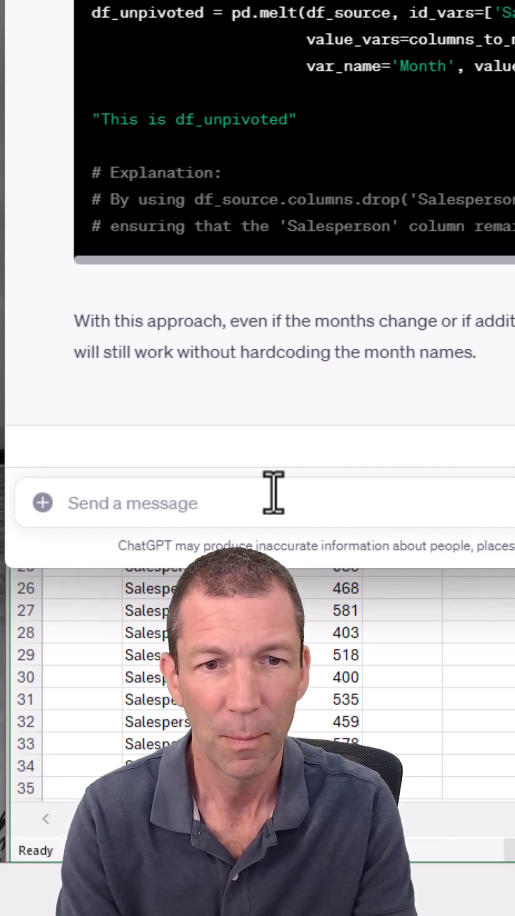
{"action": "type", "text": "B"}
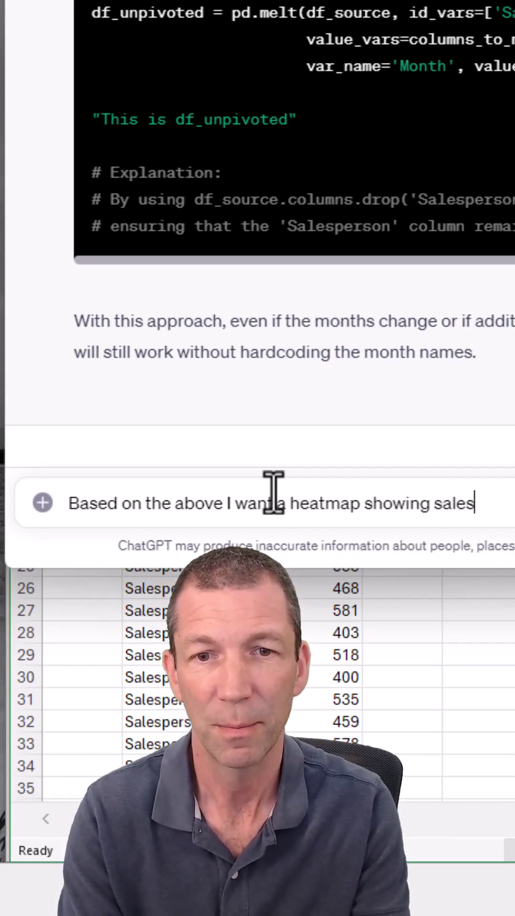
{"action": "type", "text": "person sales "}
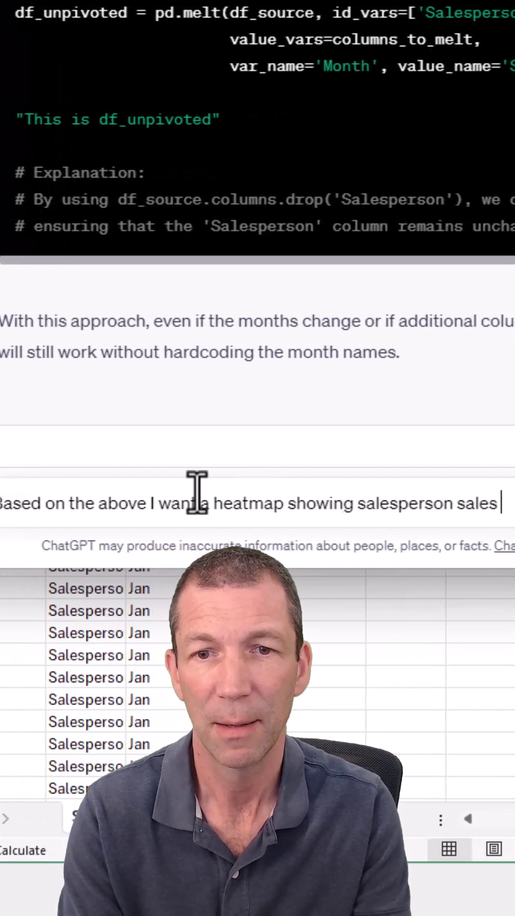
{"action": "type", "text": "by month"}
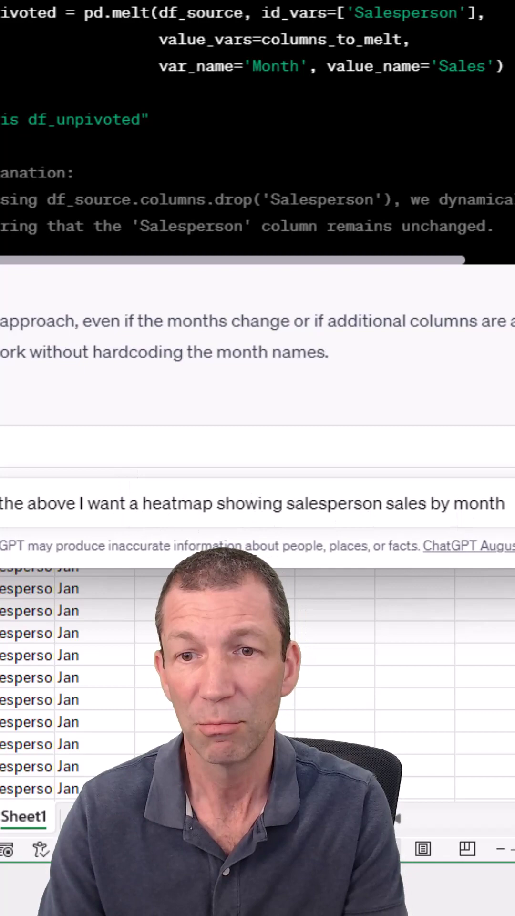
{"action": "key", "text": "Return"}
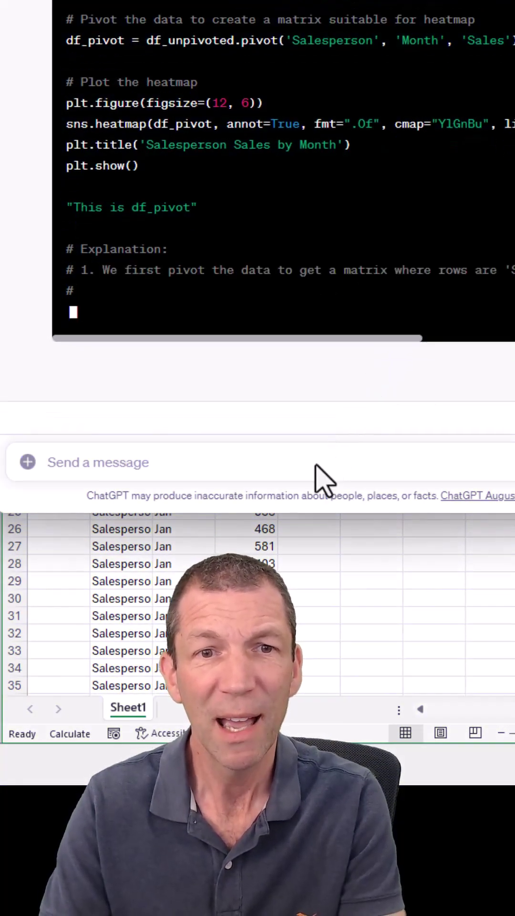
Tell ChatGPT the data is already in the dataframe df_unpivoted.
{"action": "scroll", "coordinate": [315, 465], "scroll_direction": "up", "scroll_amount": 3}
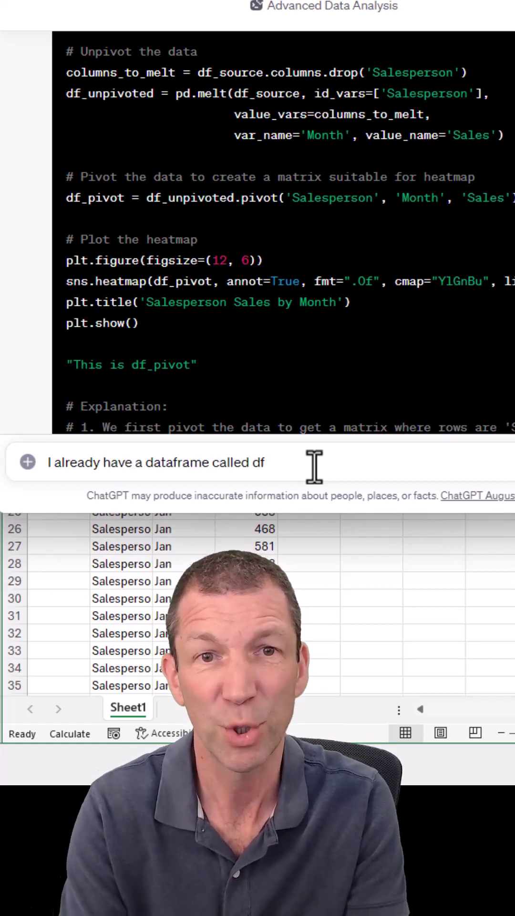
{"action": "type", "text": "oted"}
{"action": "key", "text": "Return"}
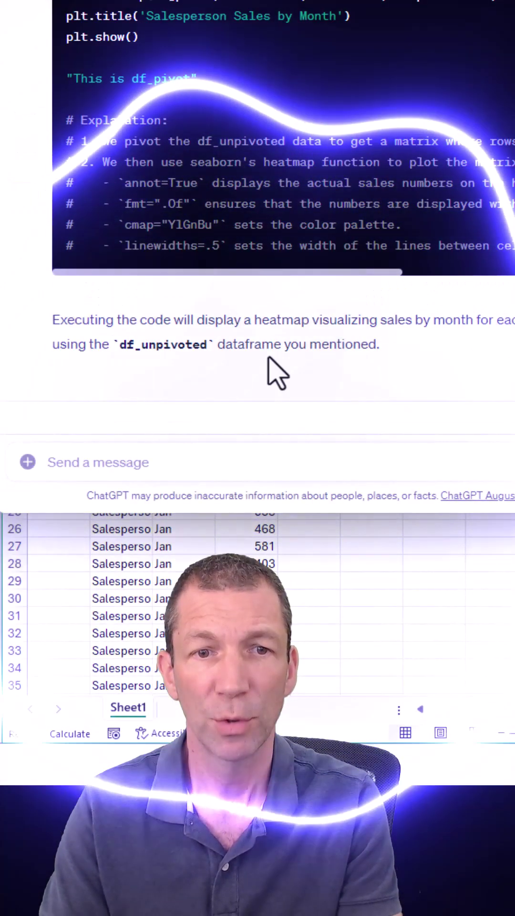
Ask ChatGPT for the heatmap code with alternative colour-map options such as Blues, viridis and plasma.
{"action": "type", "text": "G"}
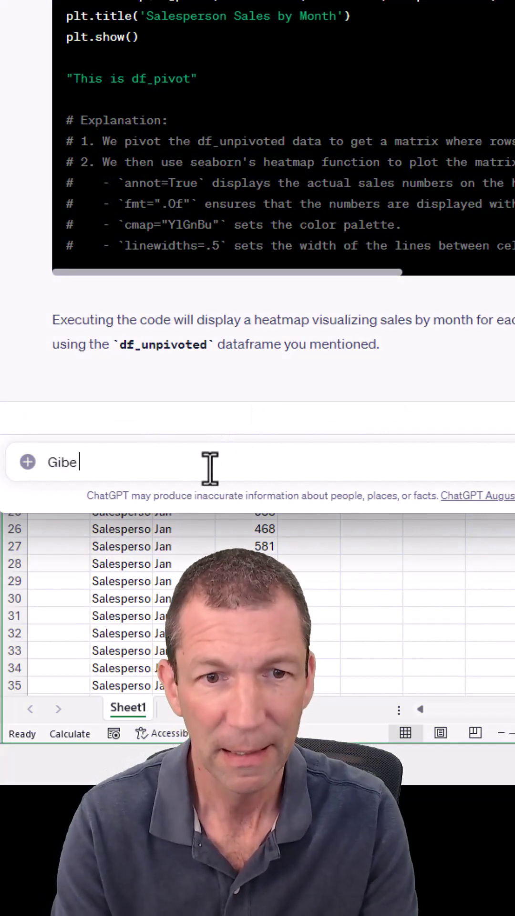
{"action": "type", "text": "ive me the cod"}
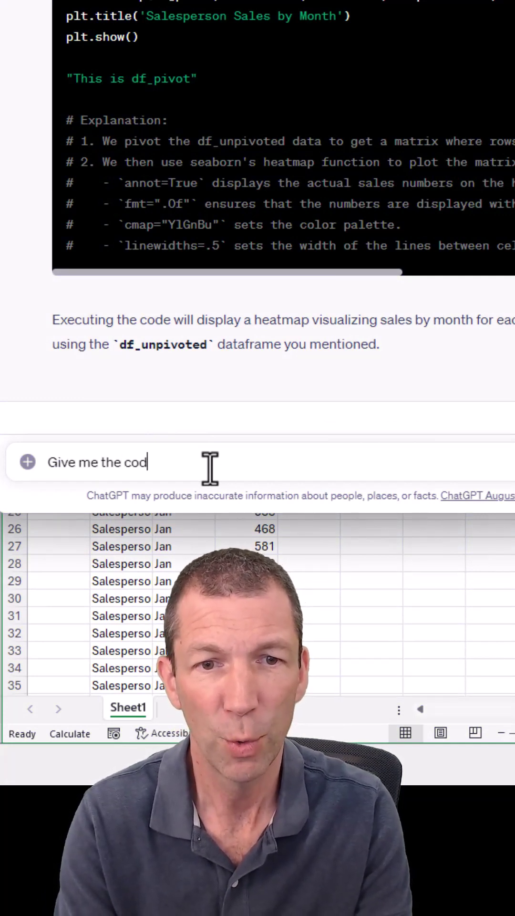
{"action": "type", "text": "ein"}
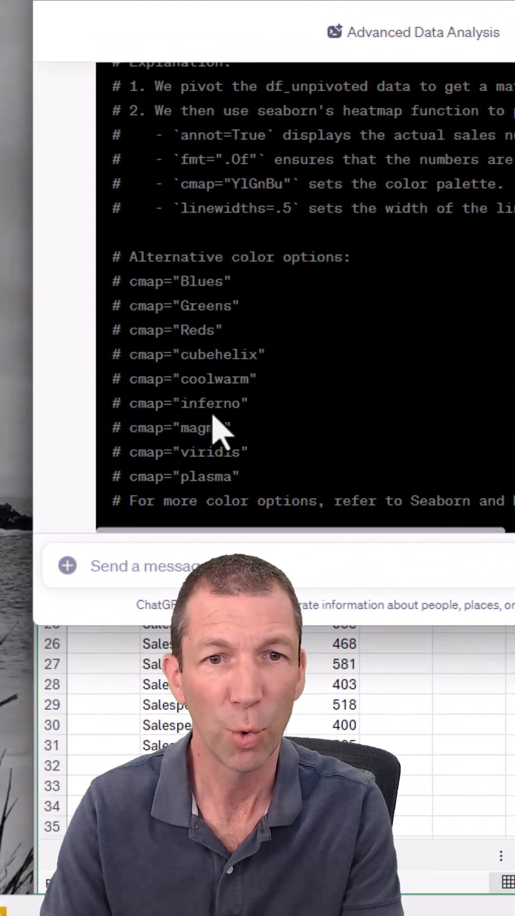
{"action": "scroll", "coordinate": [213, 420], "scroll_direction": "up", "scroll_amount": 15}
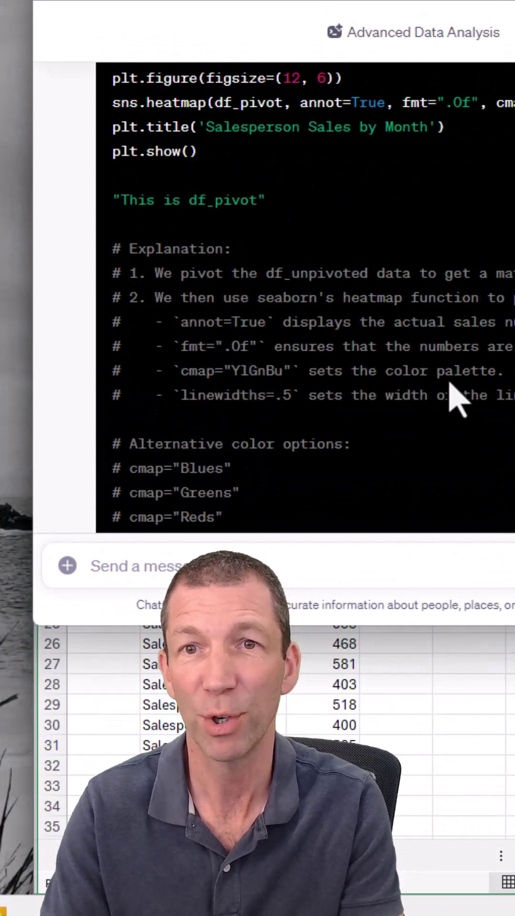
{"action": "scroll", "coordinate": [258, 334], "scroll_direction": "down", "scroll_amount": 5}
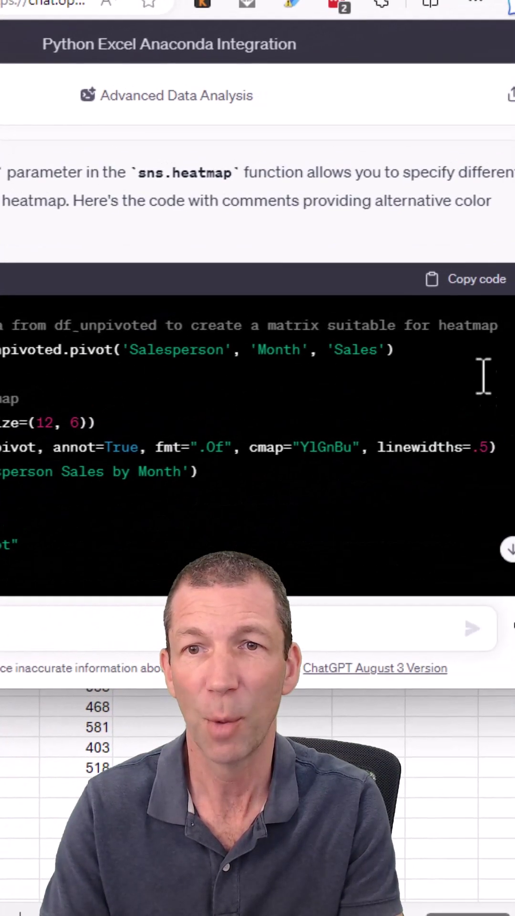
Copy ChatGPT's heatmap code from the reply.
{"action": "left_click", "coordinate": [470, 206]}
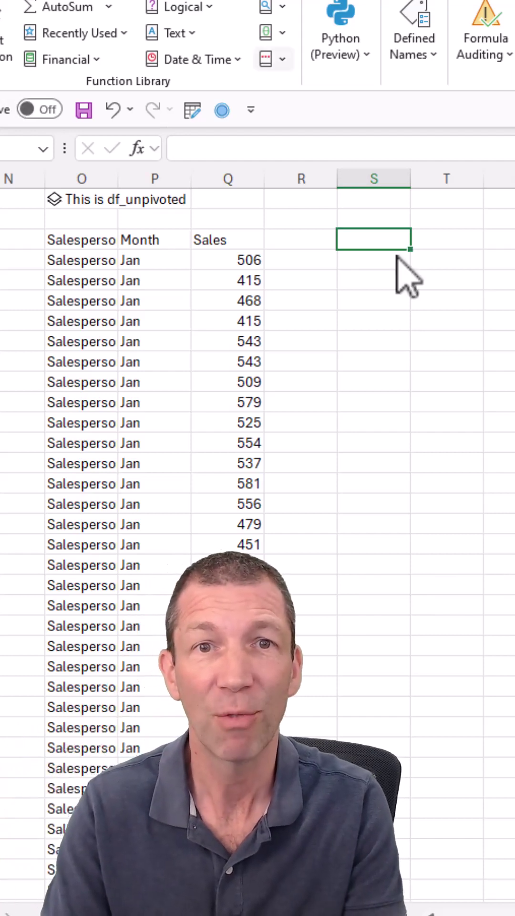
Paste ChatGPT's pivot-and-seaborn heatmap code into a Python cell and run it, returning an Image.
{"action": "left_click", "coordinate": [222, 111]}
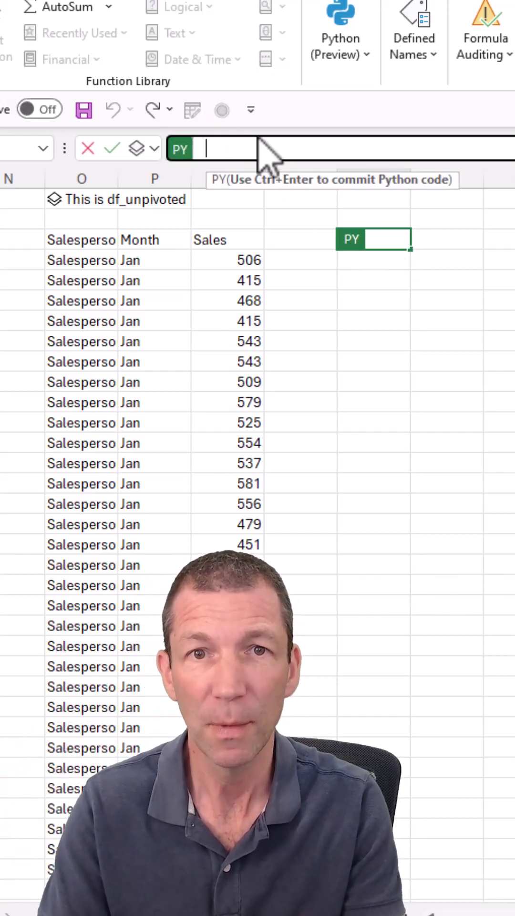
{"action": "type", "text": "documentation."}
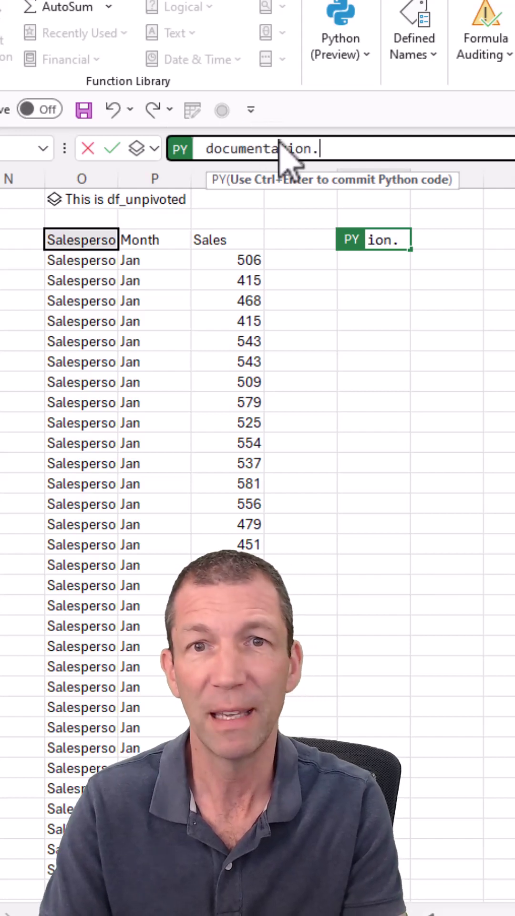
{"action": "key", "text": "ctrl+shift+u"}
{"action": "scroll", "coordinate": [483, 156], "scroll_direction": "up", "scroll_amount": 8}
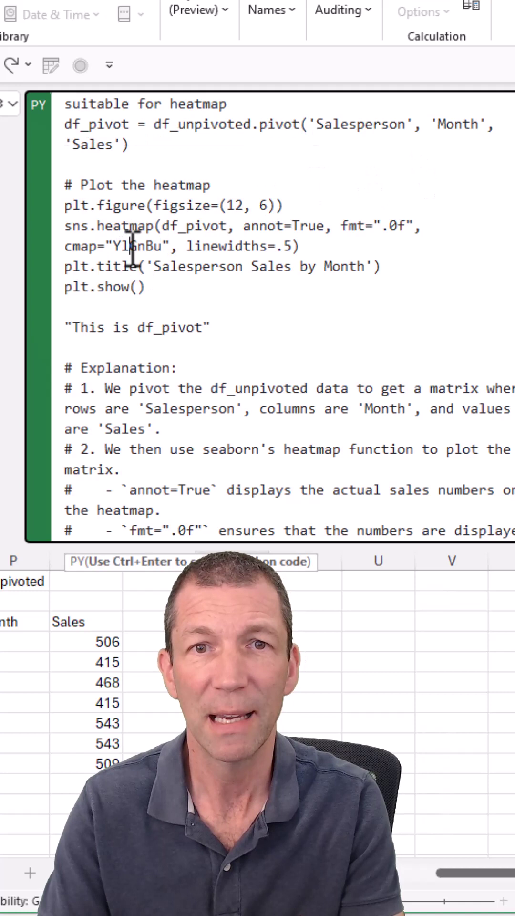
{"action": "scroll", "coordinate": [133, 248], "scroll_direction": "up", "scroll_amount": 1}
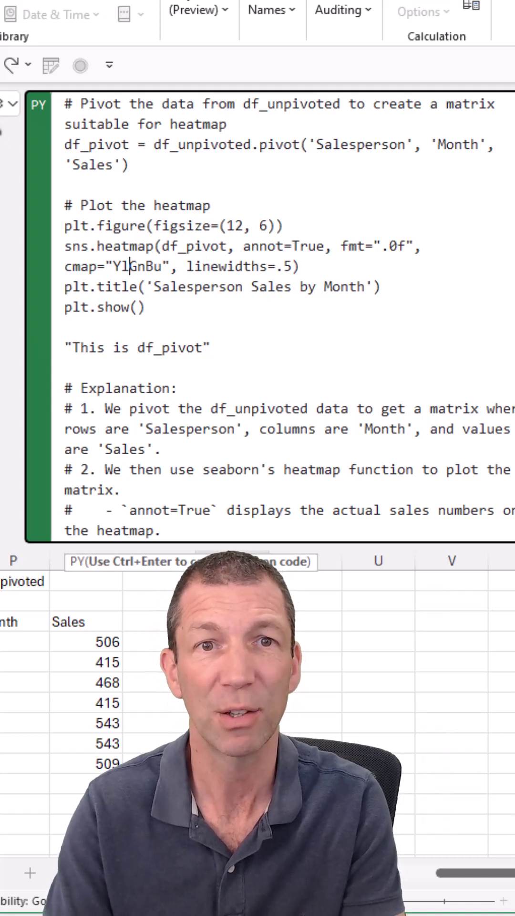
{"action": "key", "text": "ctrl+Return"}
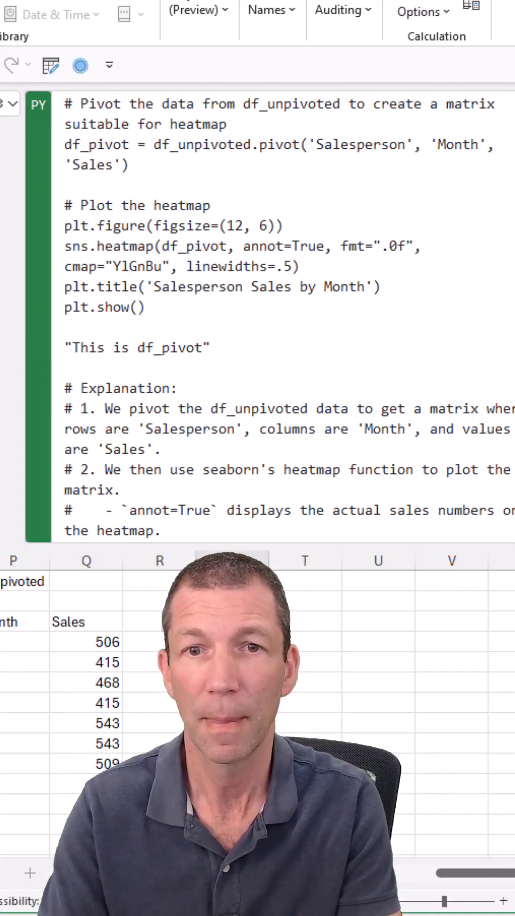
{"action": "key", "text": "ctrl+shift+u"}
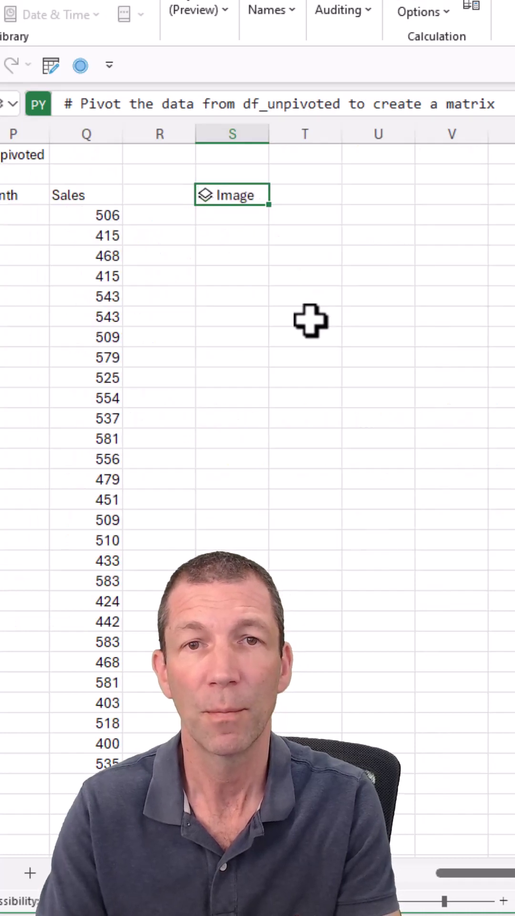
Extract the image field from the Image result into cell T3.
{"action": "right_click", "coordinate": [223, 194]}
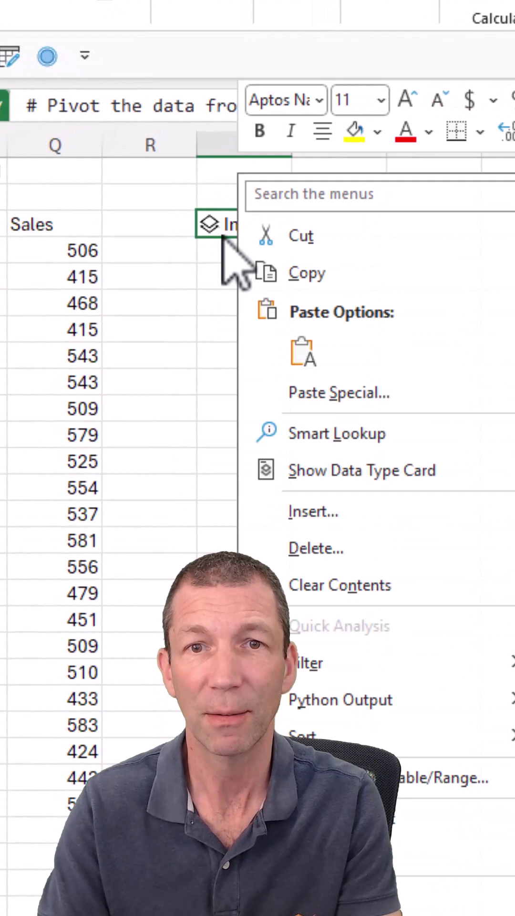
{"action": "left_click", "coordinate": [257, 235]}
{"action": "left_click", "coordinate": [333, 194]}
{"action": "left_click", "coordinate": [270, 217]}
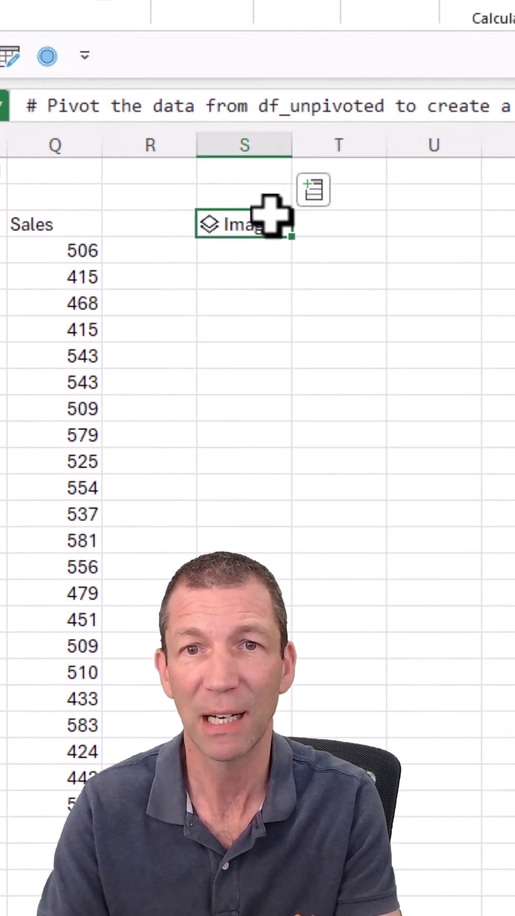
{"action": "left_click", "coordinate": [319, 196]}
{"action": "left_click", "coordinate": [356, 263]}
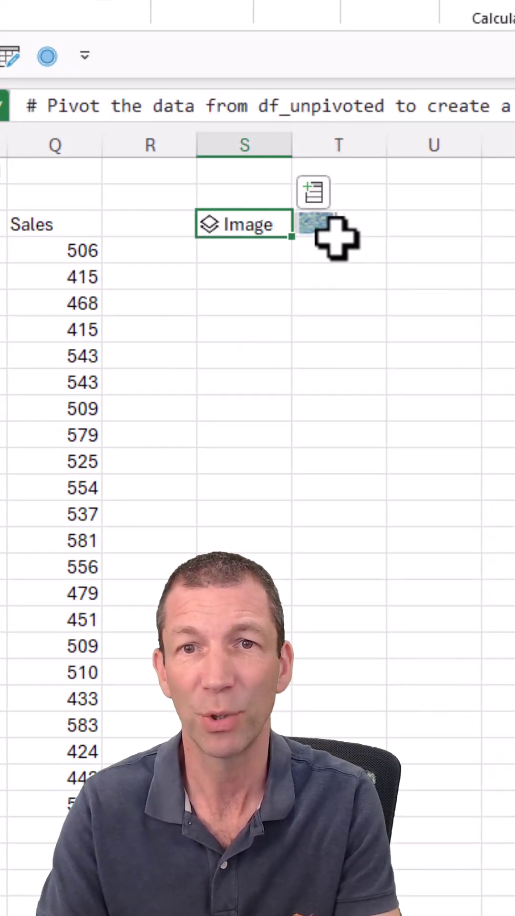
Show the T3 heatmap as a large linked picture over the sheet via Picture in Cell > Create Reference.
{"action": "left_click", "coordinate": [335, 233]}
{"action": "right_click", "coordinate": [326, 224]}
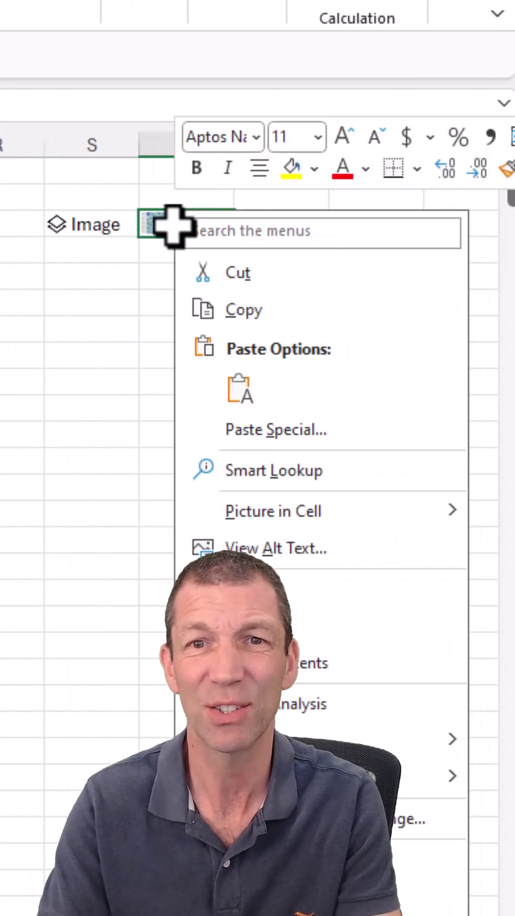
{"action": "mouse_move", "coordinate": [286, 512]}
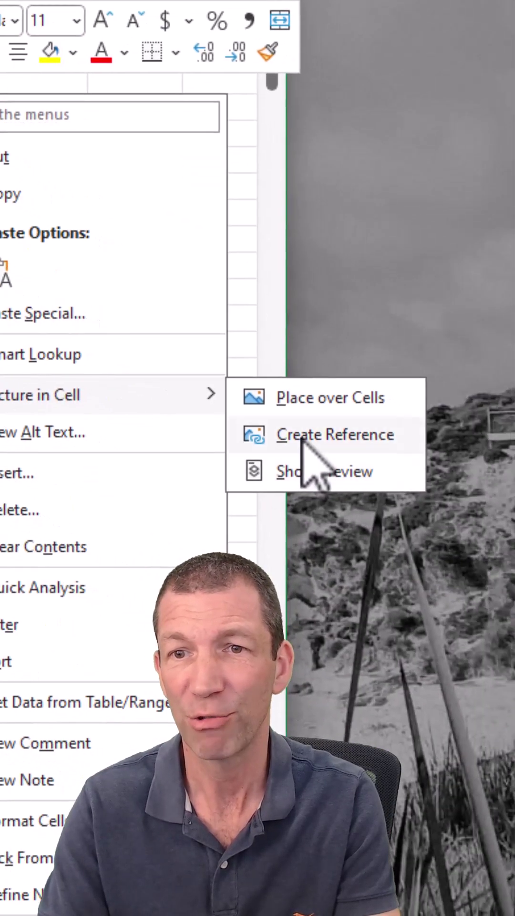
{"action": "left_click", "coordinate": [407, 490]}
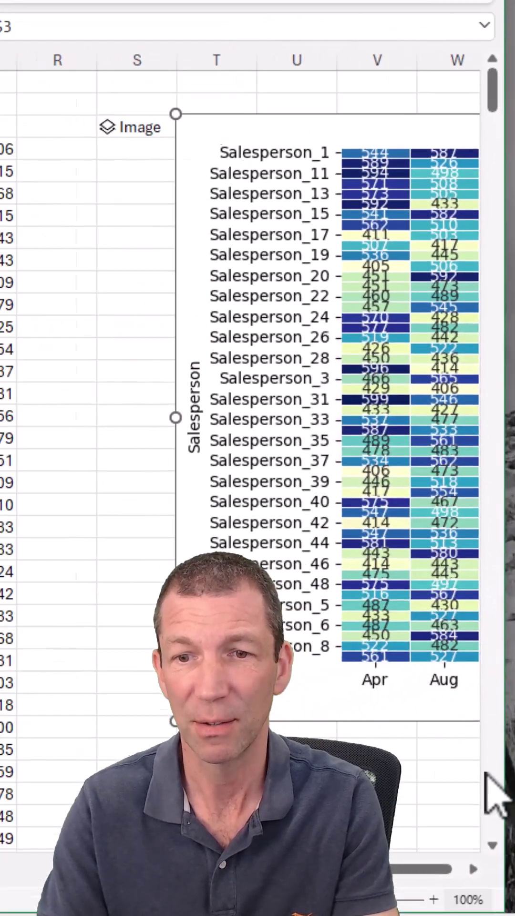
{"action": "scroll", "coordinate": [486, 774], "scroll_direction": "right", "scroll_amount": 5}
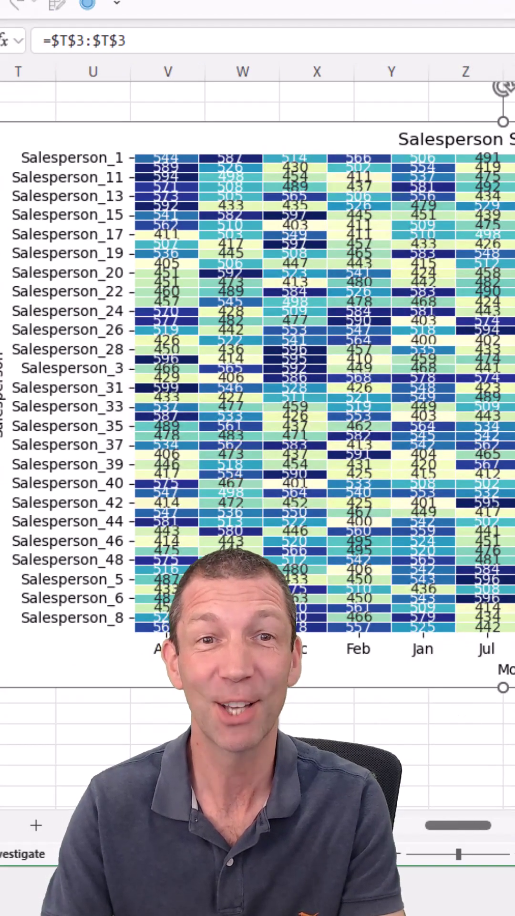
Open the heatmap Python code for editing and select the YlGnBu colour map name.
{"action": "key", "text": "Escape"}
{"action": "key", "text": "F2"}
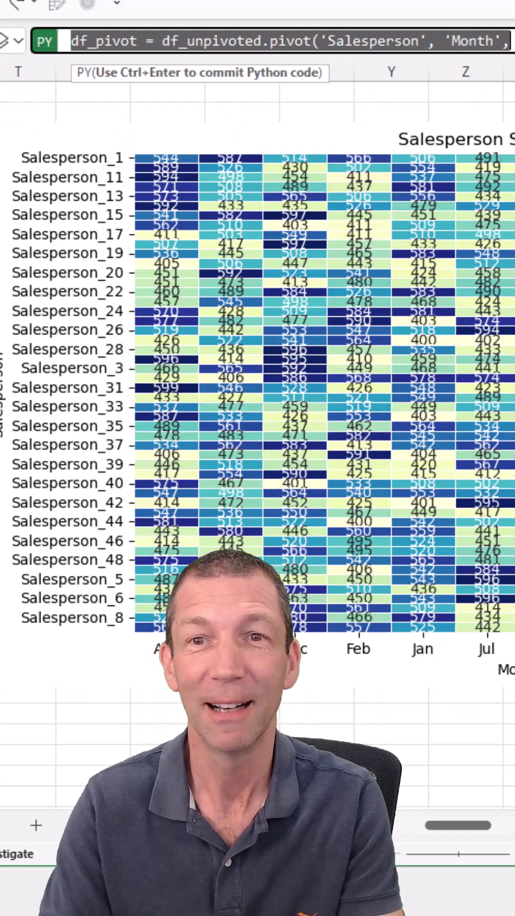
{"action": "key", "text": "ctrl+shift+u"}
{"action": "left_click", "coordinate": [323, 163]}
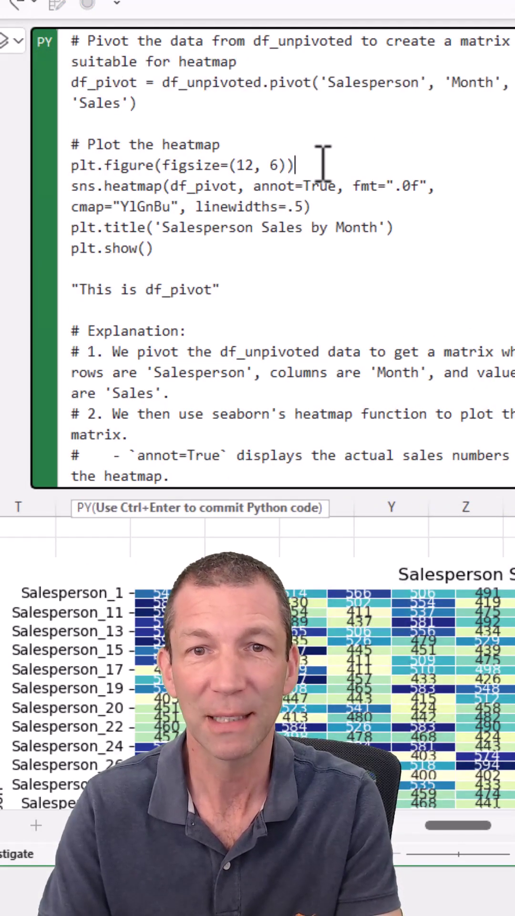
{"action": "scroll", "coordinate": [323, 164], "scroll_direction": "down", "scroll_amount": 1}
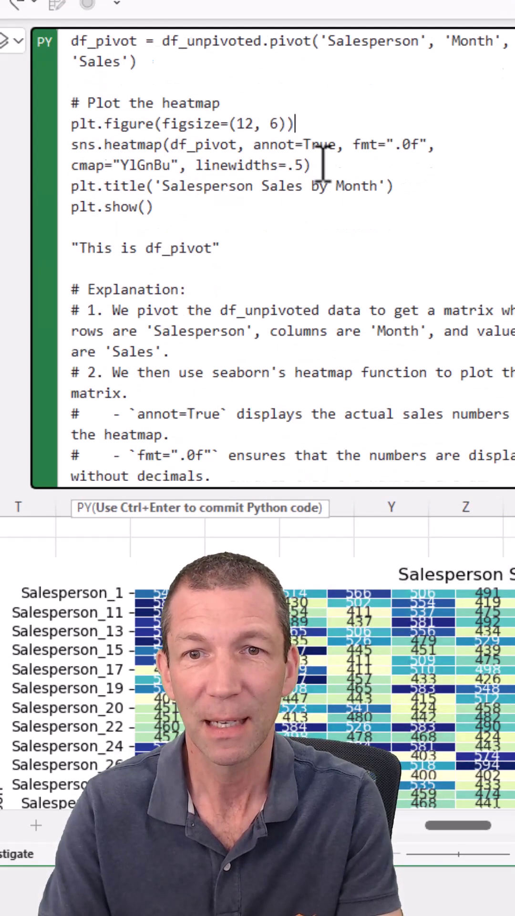
{"action": "double_click", "coordinate": [155, 165]}
{"action": "scroll", "coordinate": [200, 377], "scroll_direction": "down", "scroll_amount": 5}
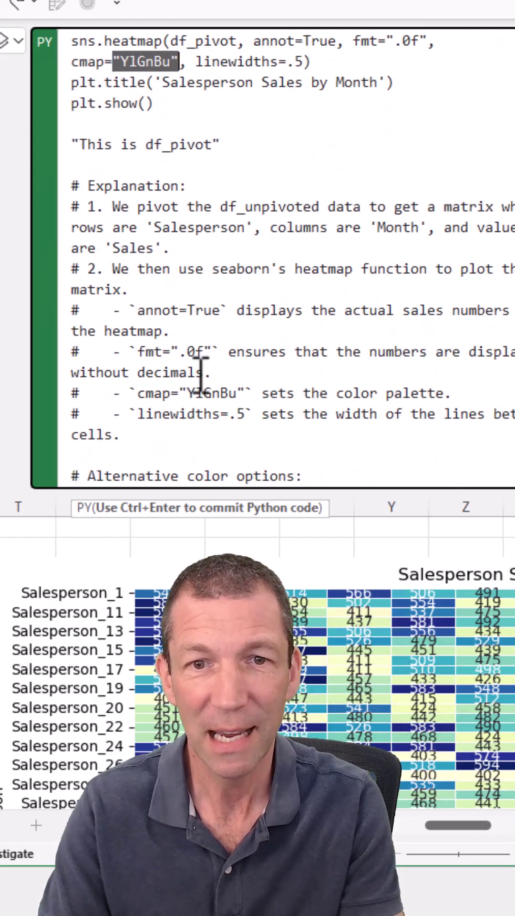
{"action": "scroll", "coordinate": [205, 477], "scroll_direction": "up", "scroll_amount": 6}
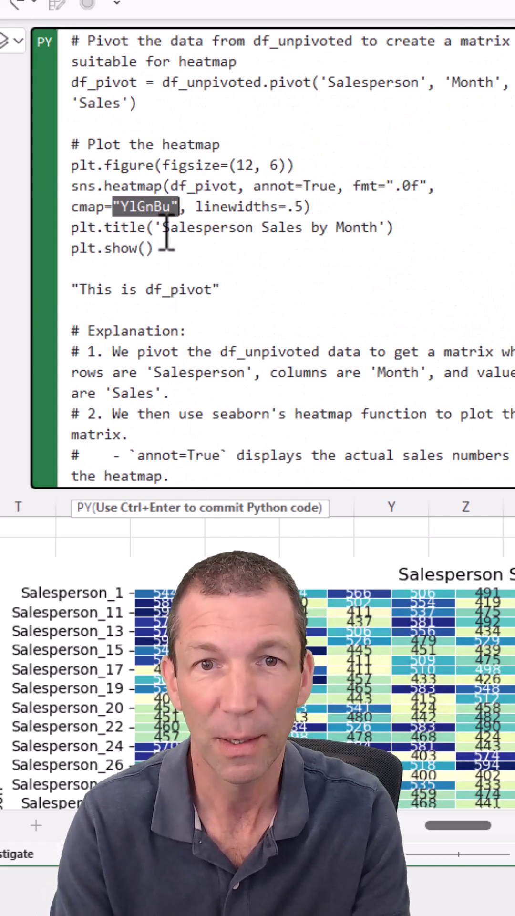
Replace cmap YlGnBu with inferno and rerun the Python cell.
{"action": "type", "text": "in"}
{"action": "key", "text": "ctrl+z"}
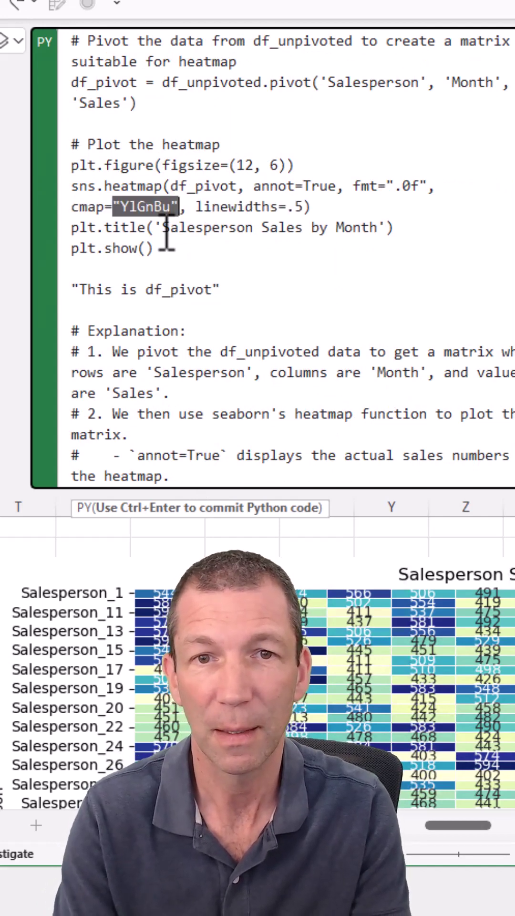
{"action": "key", "text": "Right"}
{"action": "key", "text": "BackSpace"}
{"action": "key", "text": "BackSpace"}
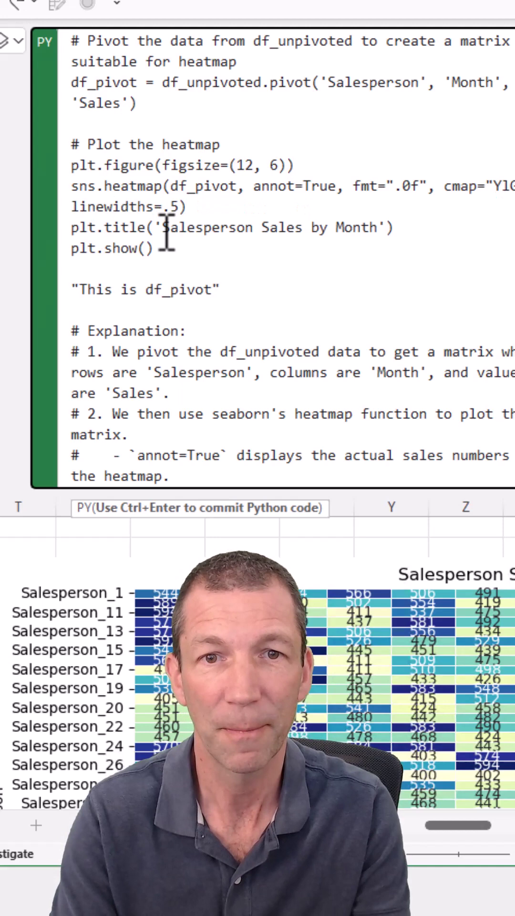
{"action": "type", "text": "inf"}
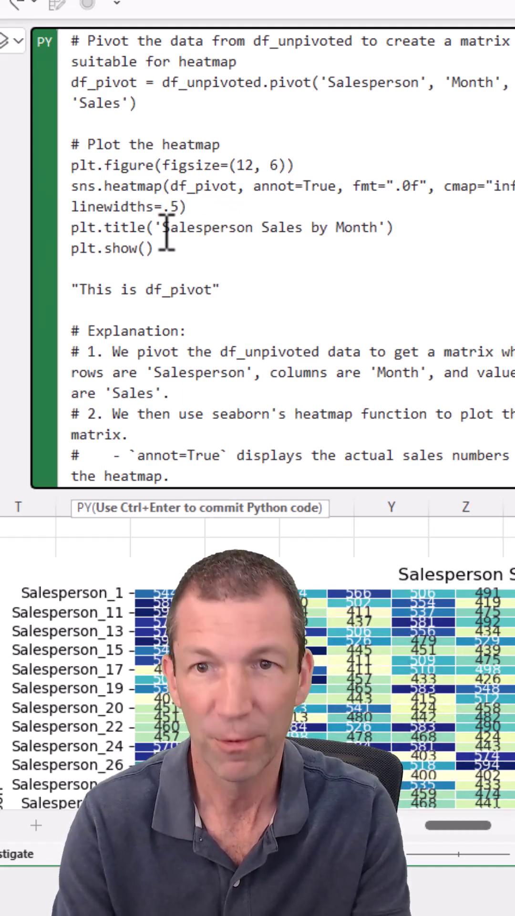
{"action": "type", "text": "erno"}
{"action": "key", "text": "ctrl+Return"}
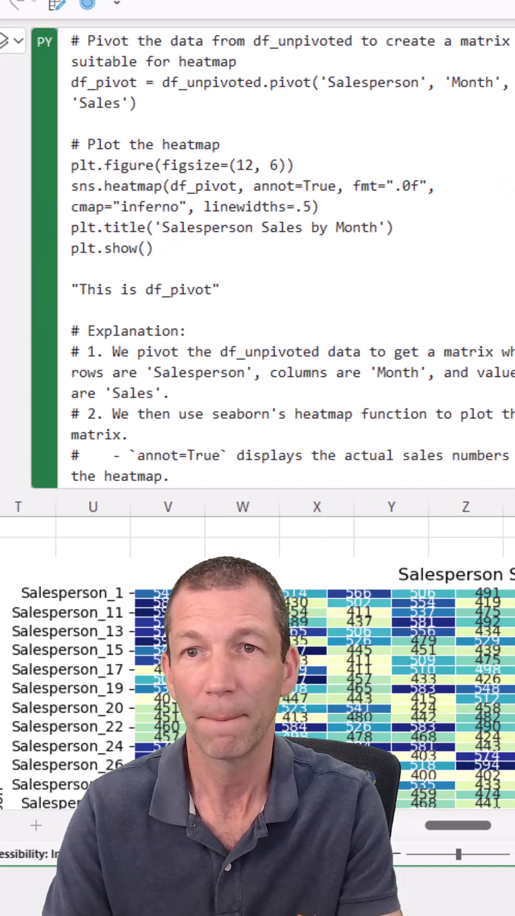
{"action": "key", "text": "ctrl+shift+u"}
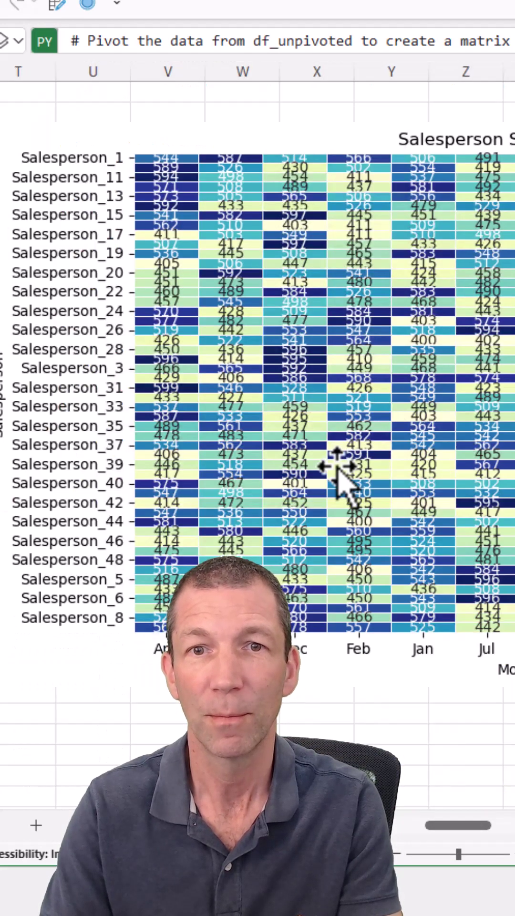